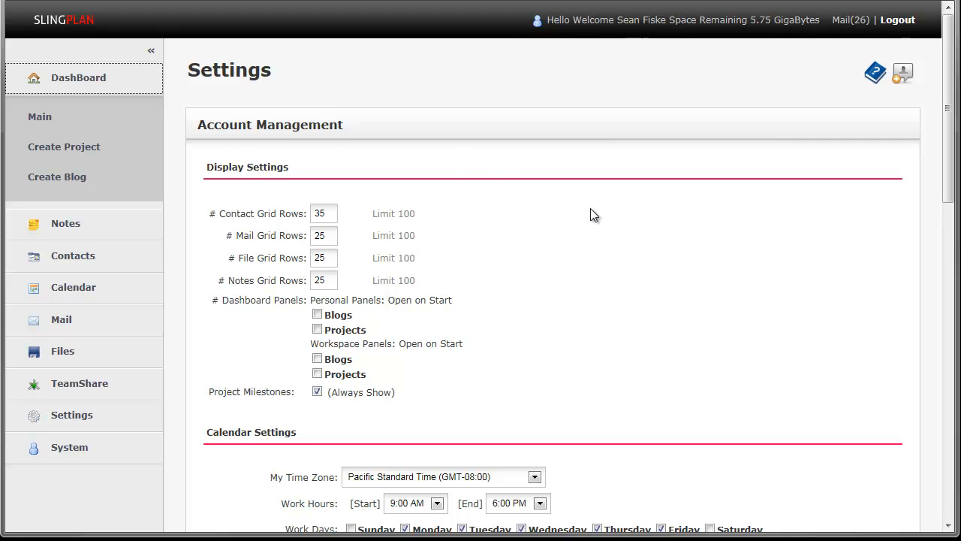
- Set the number of mail grid rows to 50 in the display settings and save the account settings
scroll(680, 264, down, 2)
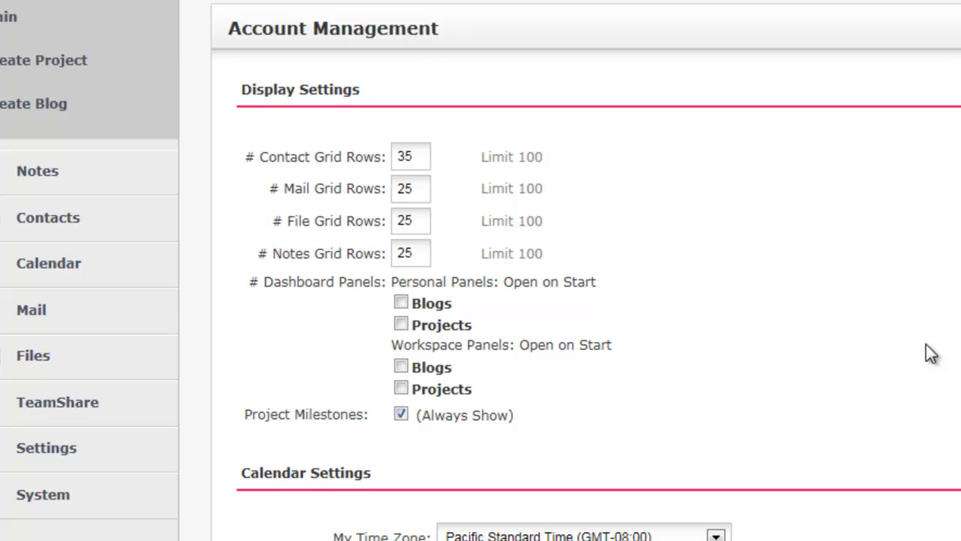
click(419, 193)
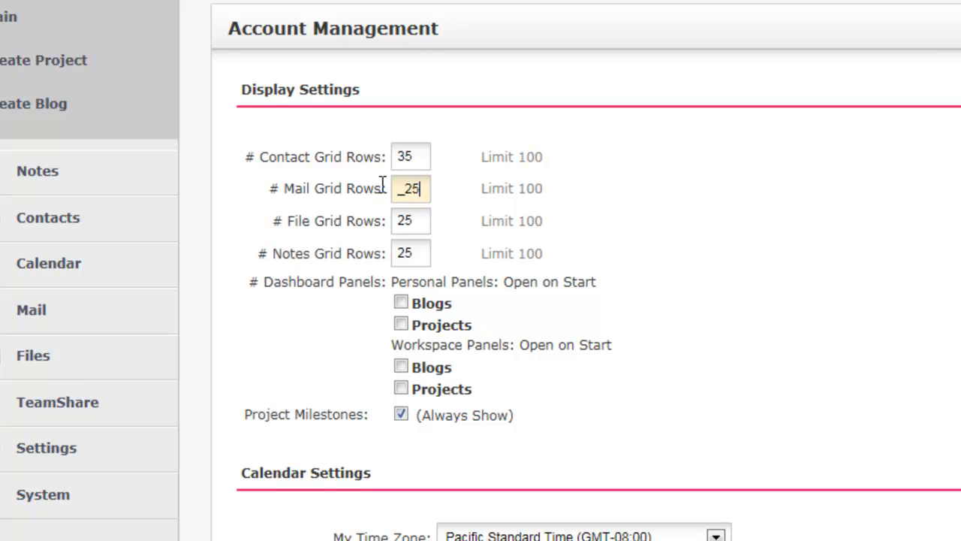
key(BackSpace)
key(BackSpace)
text(50)
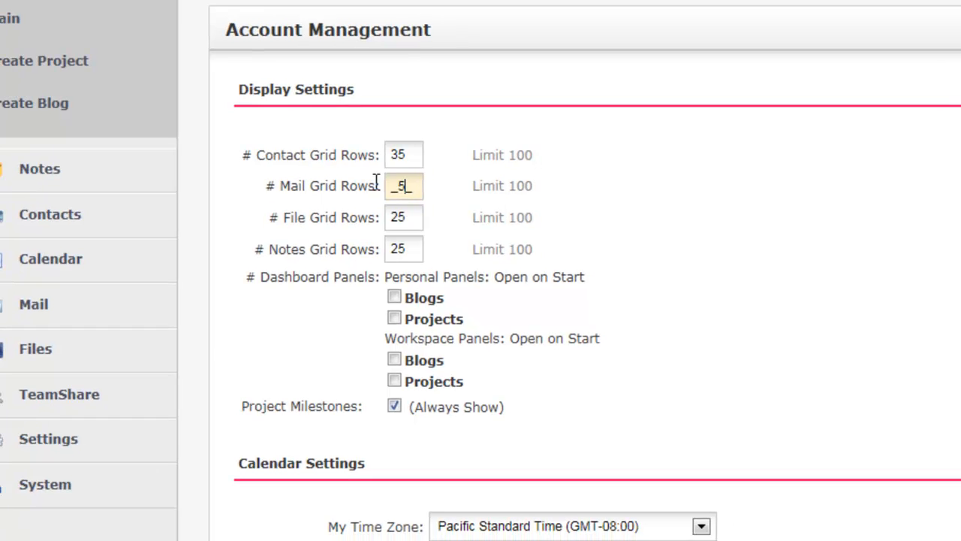
click(575, 196)
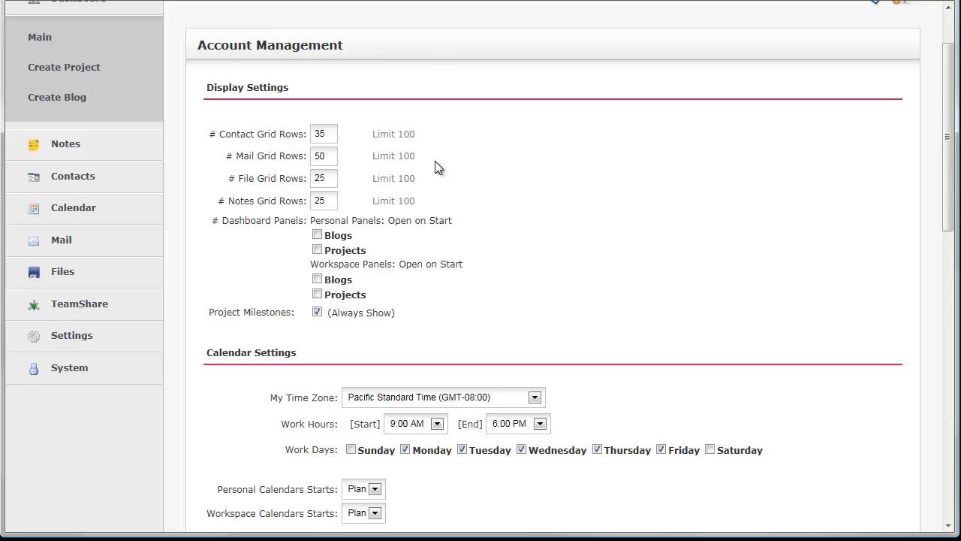
scroll(435, 163, down, 7)
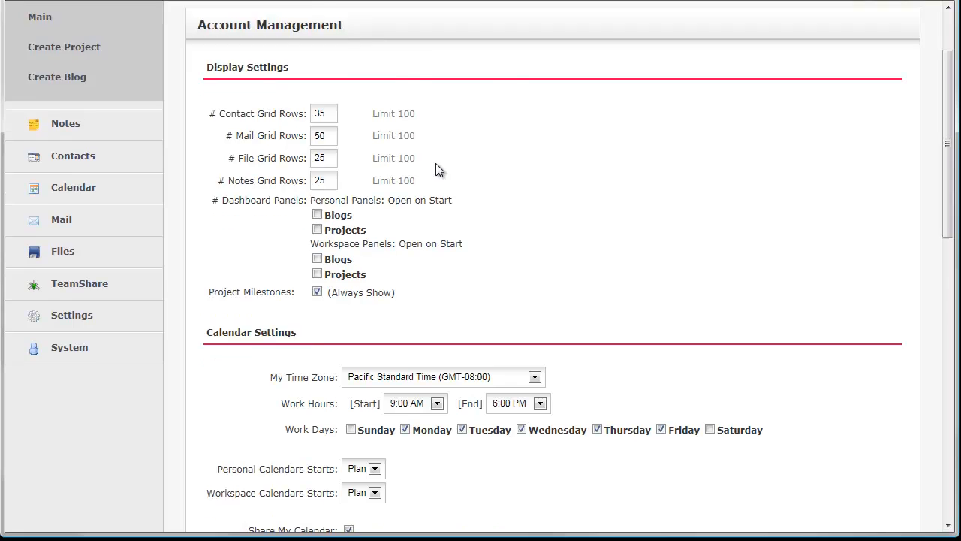
click(227, 359)
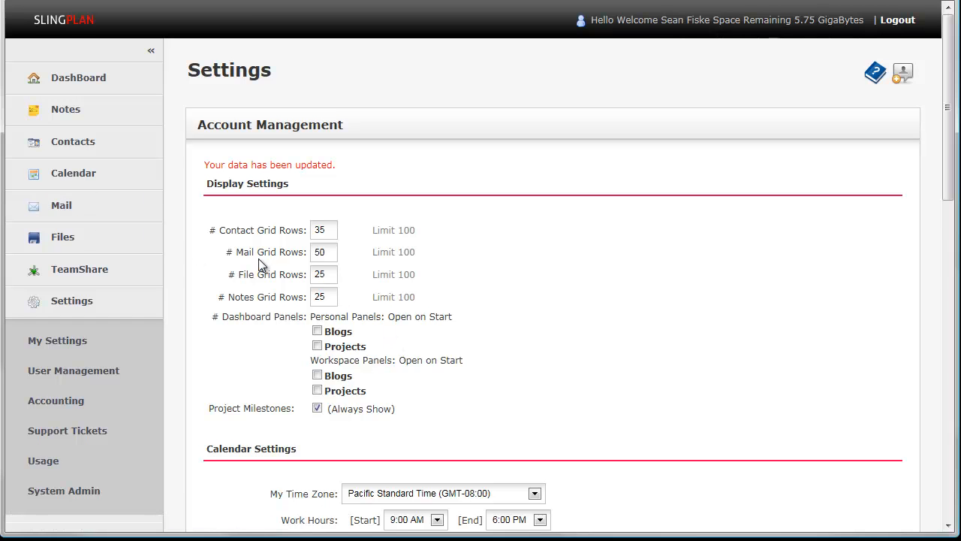
- Open the mail inbox and examine how many messages the list shows per page
click(66, 218)
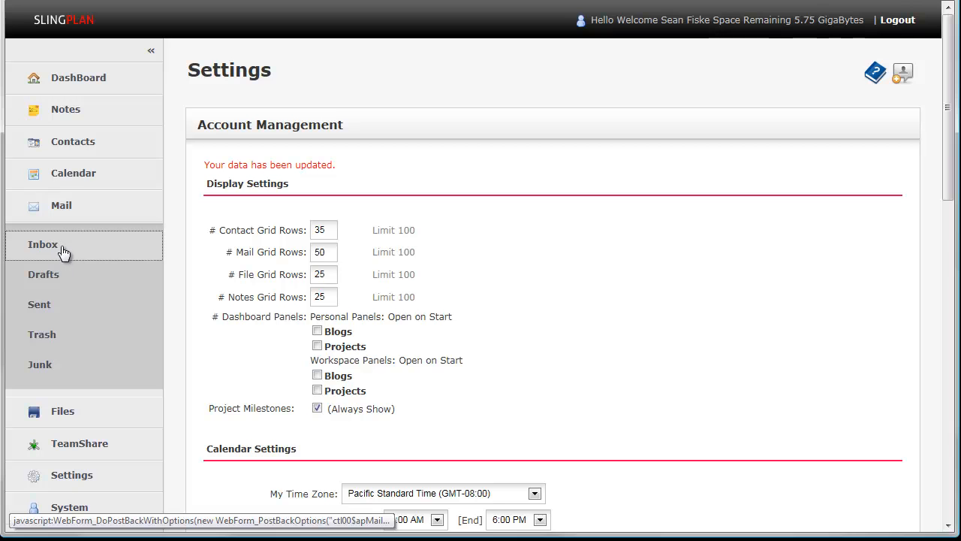
click(60, 250)
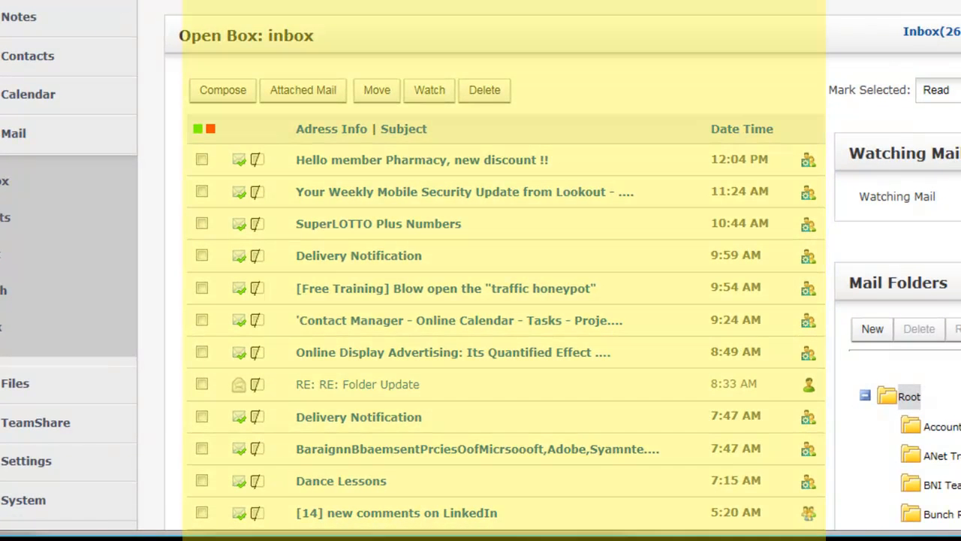
scroll(504, 301, down, 6)
scroll(504, 300, down, 7)
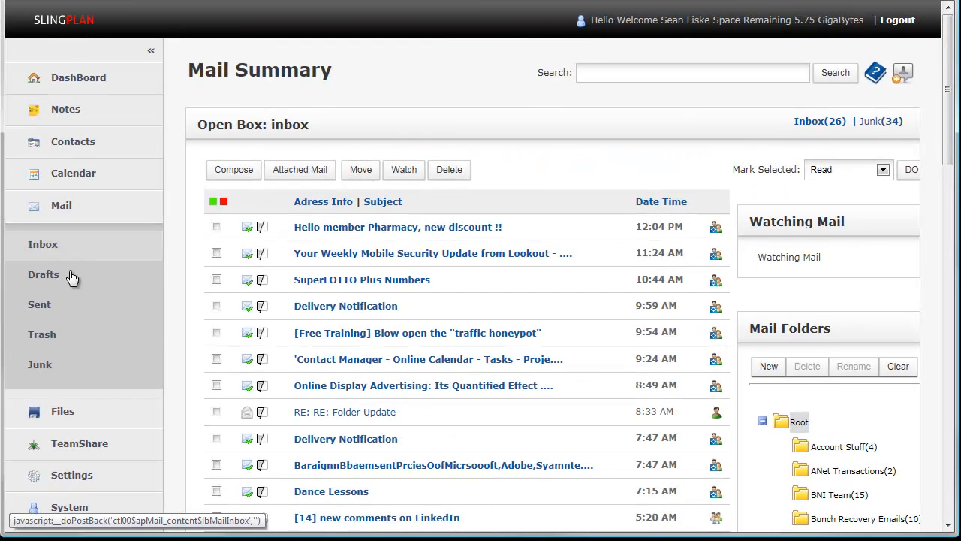
- Return to the personal account settings, set the mail grid rows to 20 and save the change
click(84, 476)
click(60, 343)
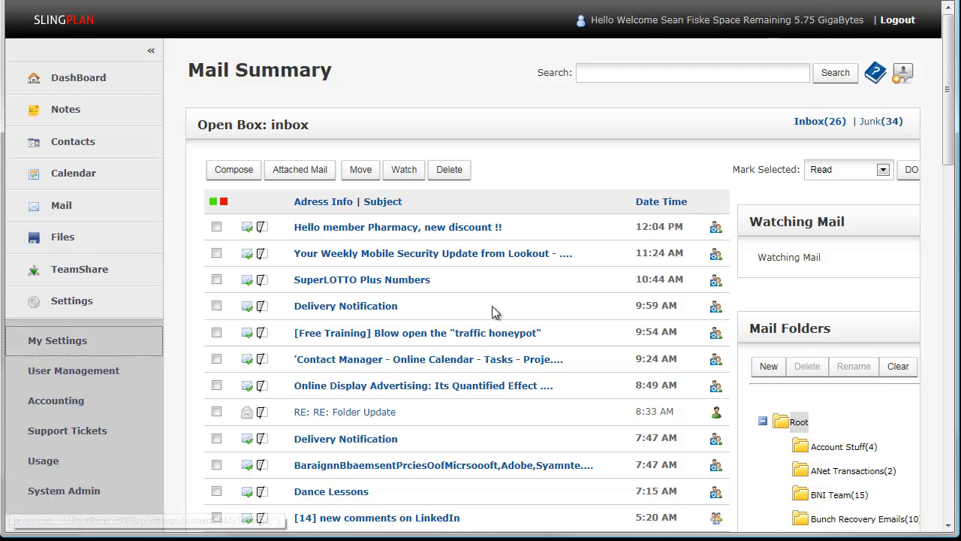
click(330, 237)
key(BackSpace)
key(BackSpace)
text(20)
click(466, 239)
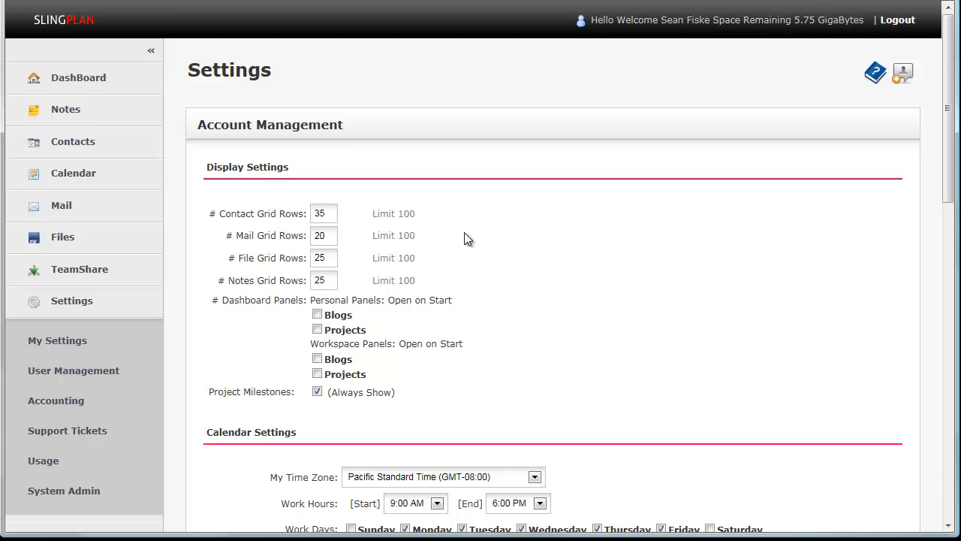
scroll(468, 255, down, 5)
click(229, 518)
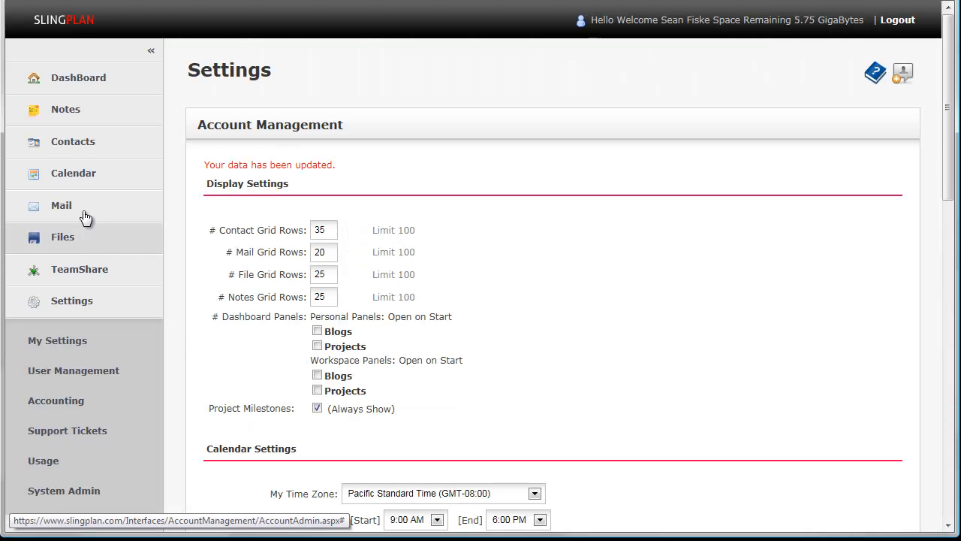
- Reopen the mail inbox and check the length of its message list down to the page controls
click(76, 207)
click(45, 251)
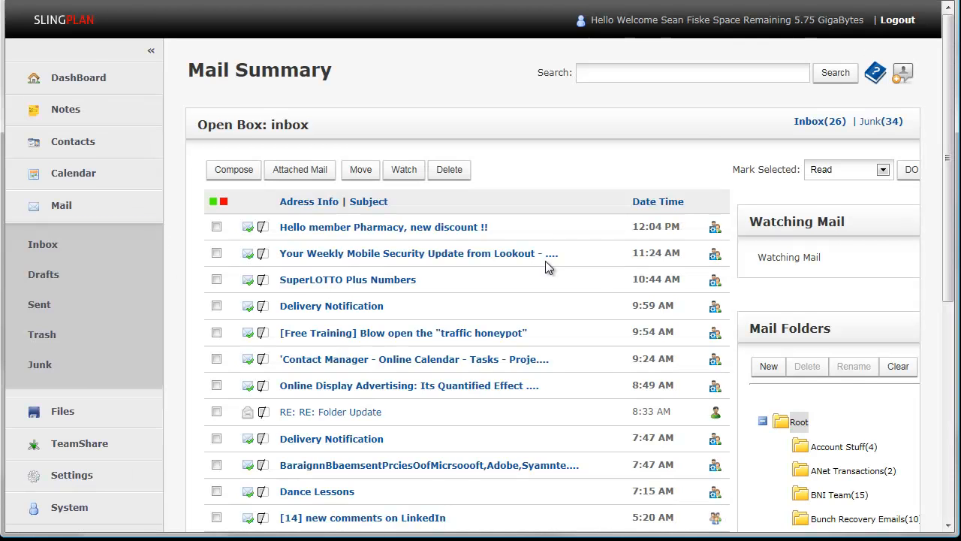
scroll(661, 276, down, 6)
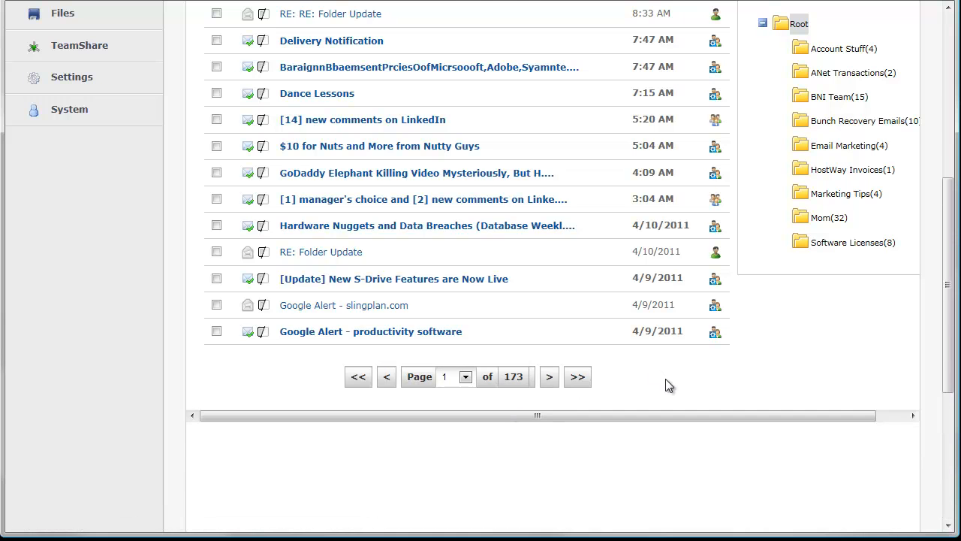
scroll(638, 353, up, 4)
scroll(318, 155, down, 3)
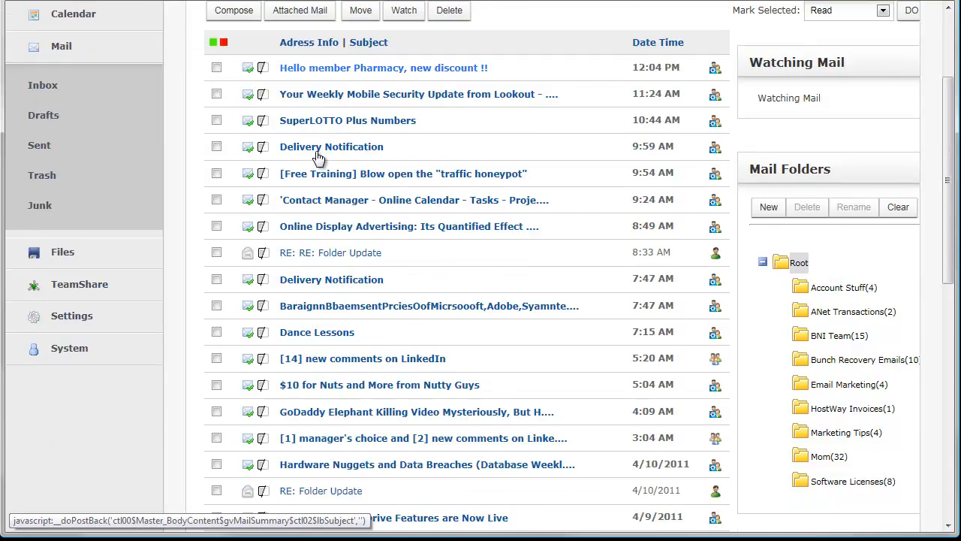
scroll(358, 285, up, 4)
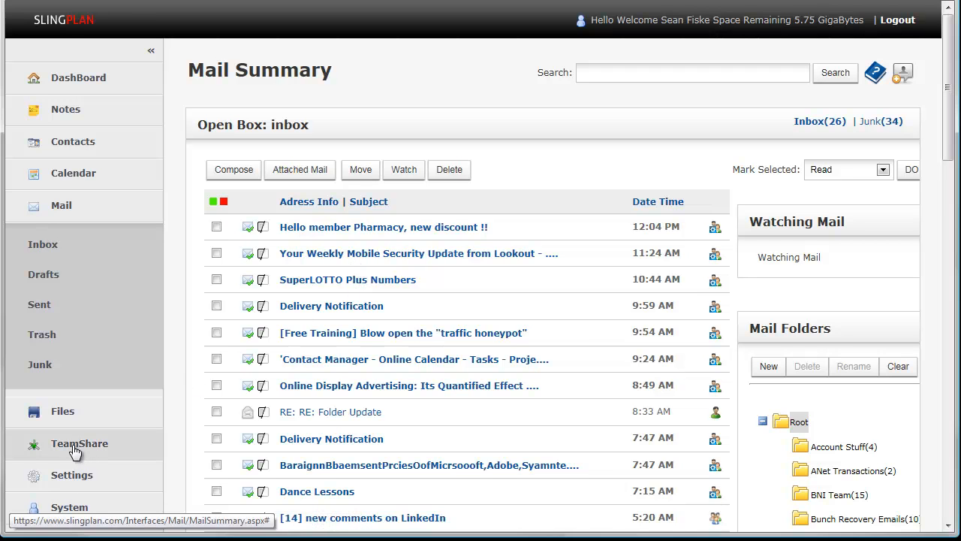
- Open the basic contacts list and look through its rows down to the page controls
click(66, 177)
click(67, 143)
click(41, 180)
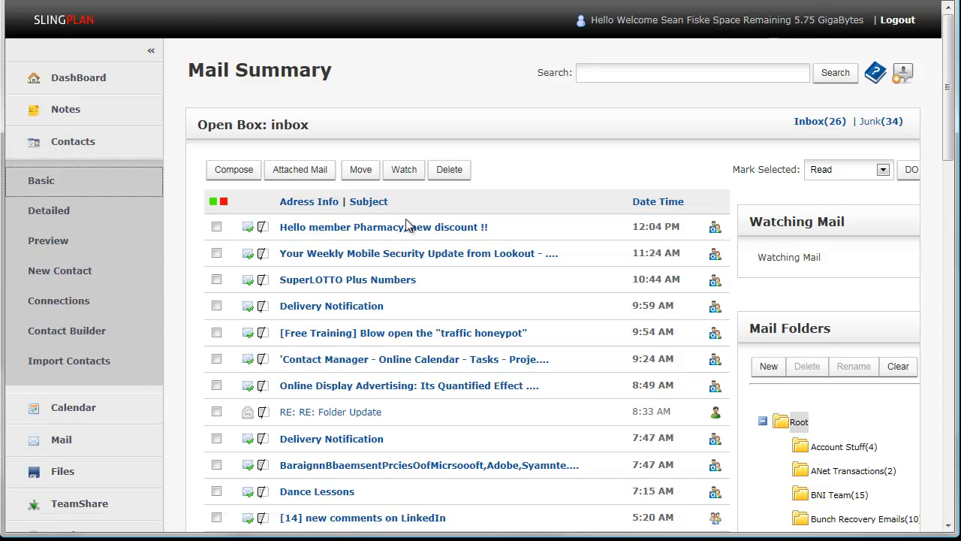
click(45, 184)
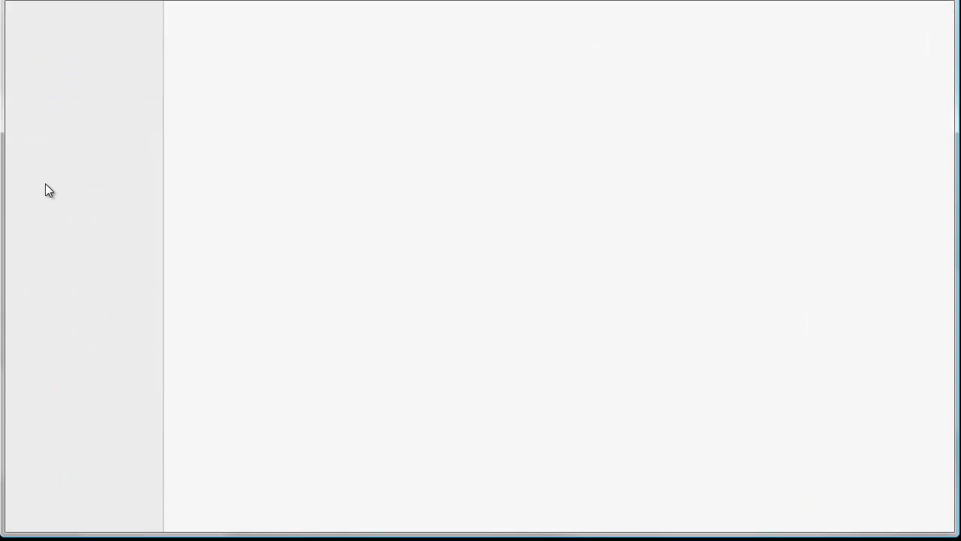
scroll(484, 308, down, 10)
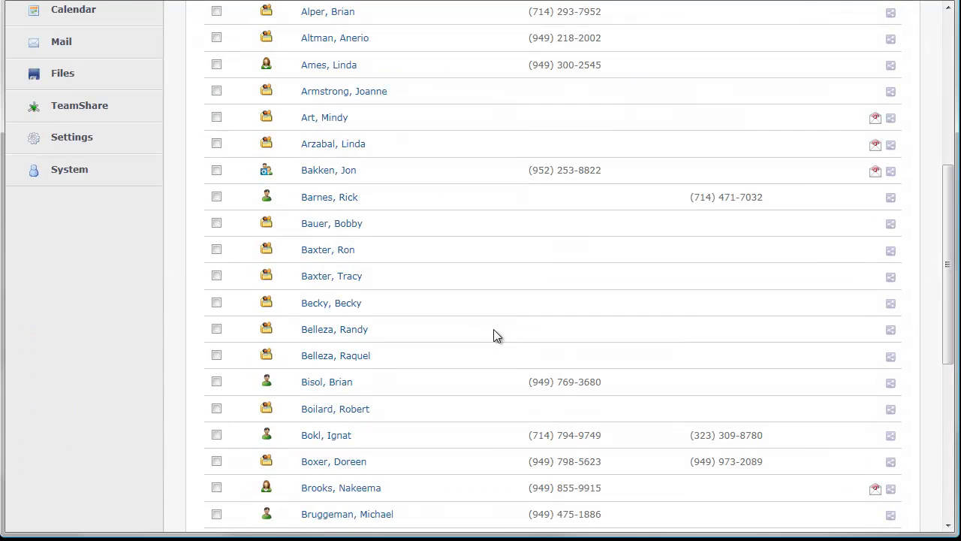
scroll(395, 337, up, 10)
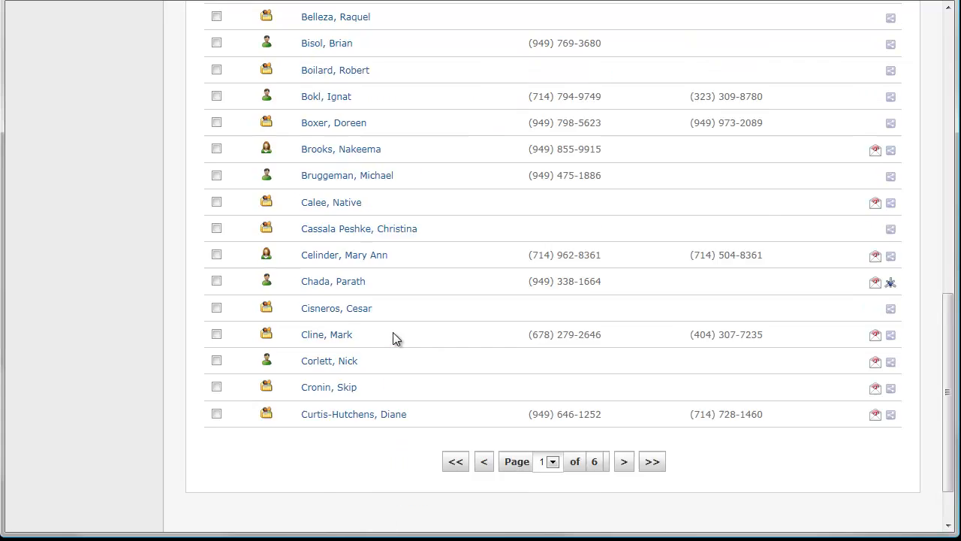
scroll(248, 368, down, 1)
- Revisit the personal account settings, and view the Project Manager and Blog Manager panels on the main dashboard
click(79, 455)
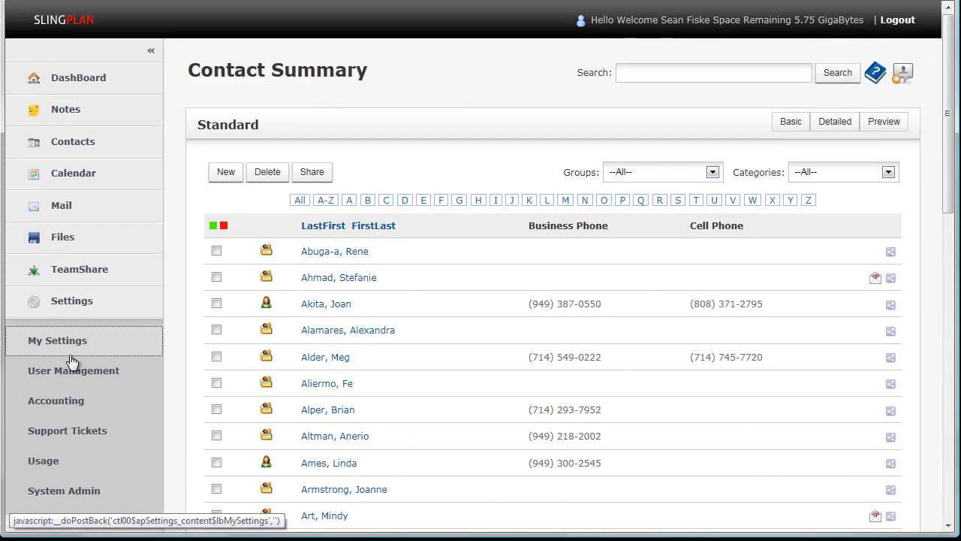
click(71, 358)
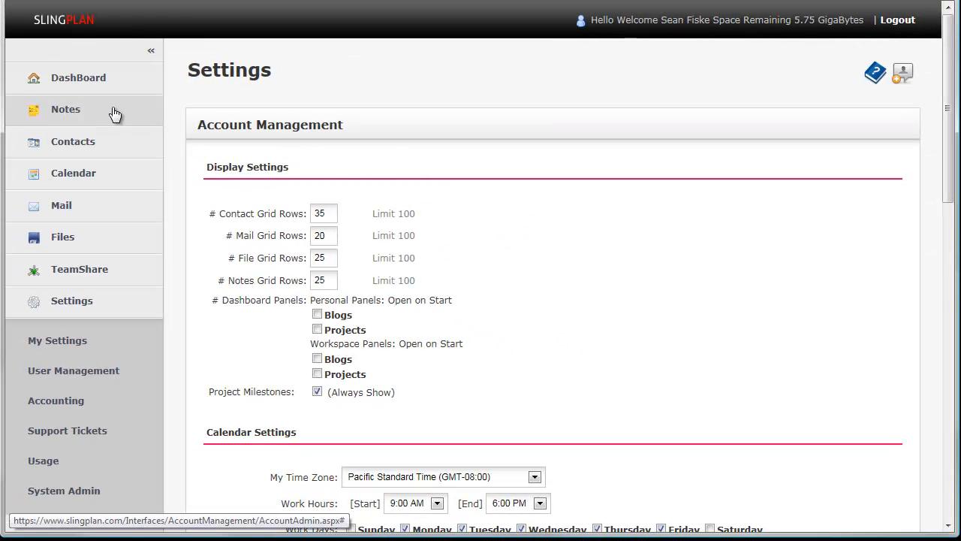
click(89, 83)
click(50, 119)
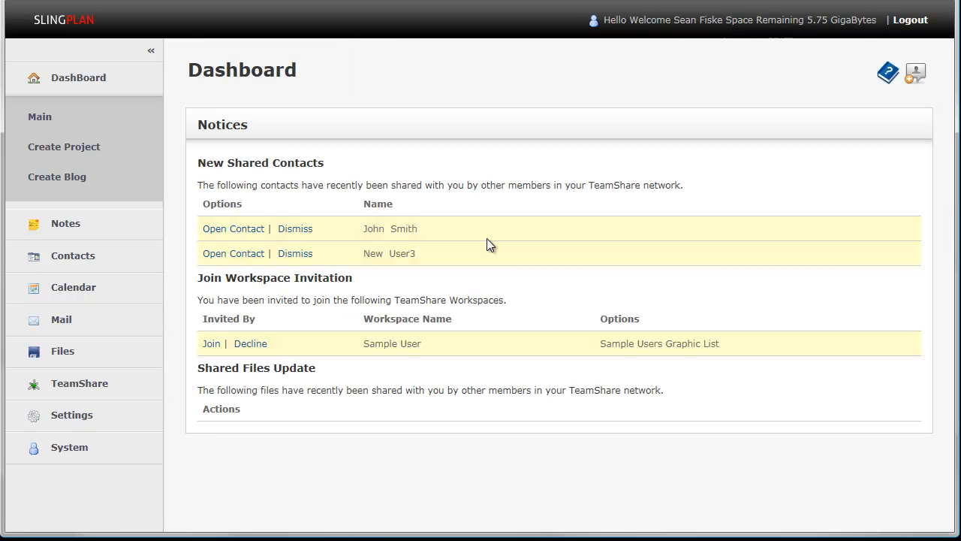
scroll(500, 239, down, 5)
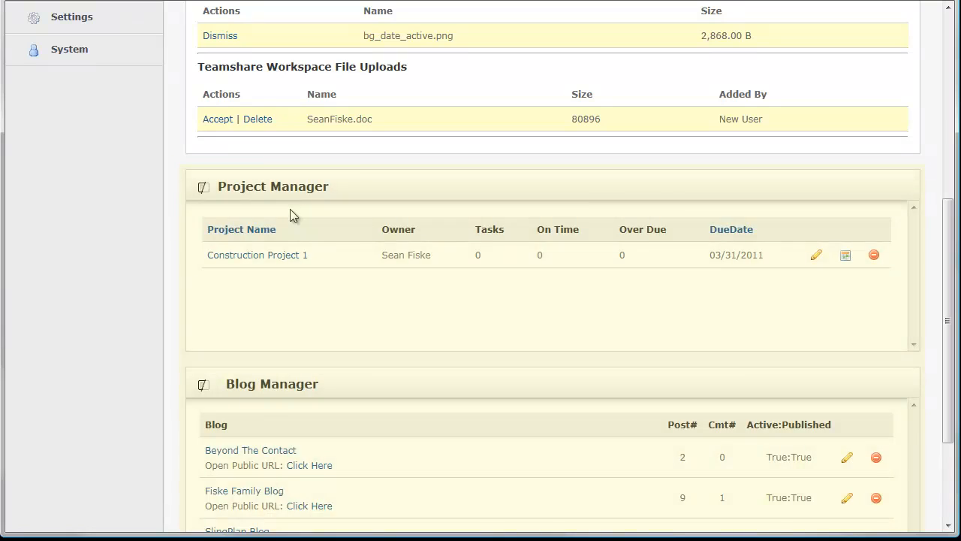
scroll(292, 215, up, 5)
- Enable Blogs and Projects under the personal dashboard panels' Open on Start option and save the account settings
click(59, 421)
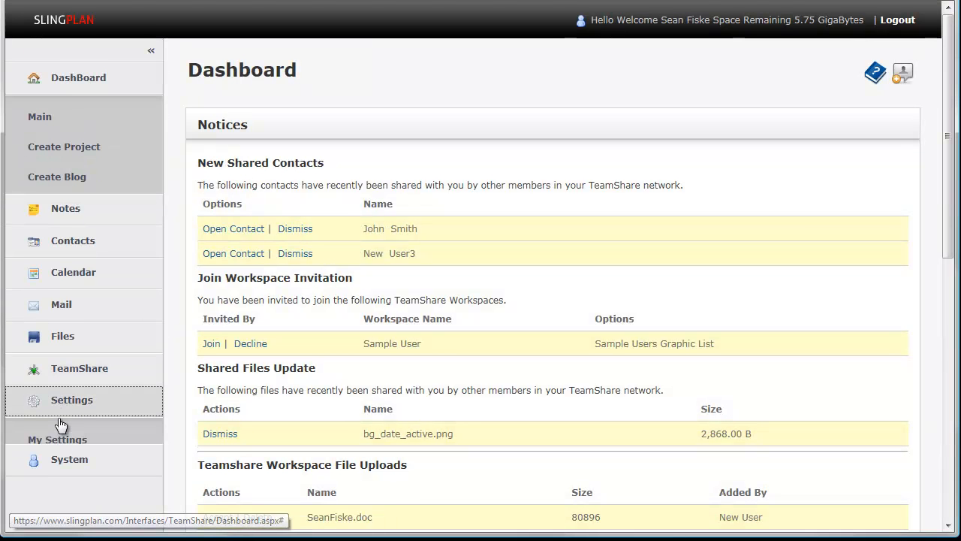
click(60, 344)
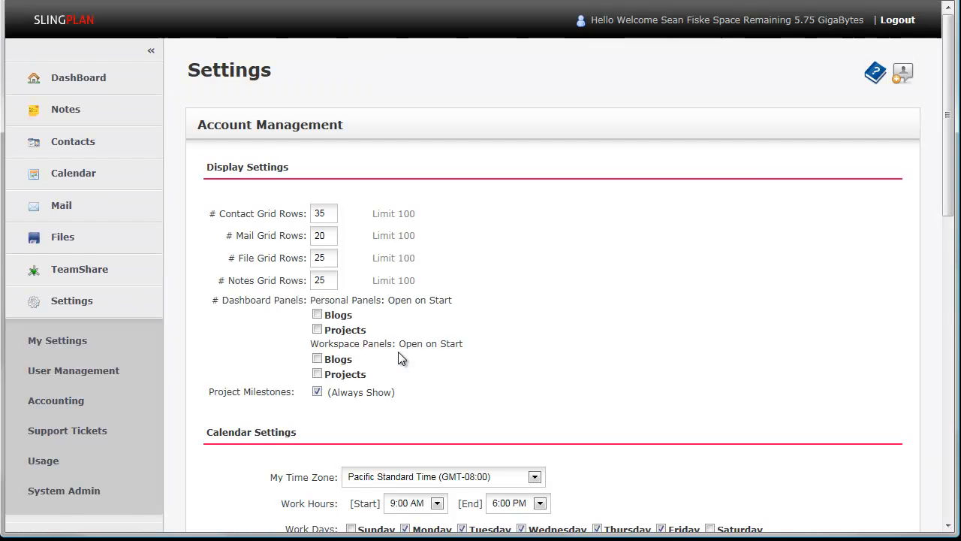
scroll(398, 352, down, 4)
scroll(335, 180, up, 1)
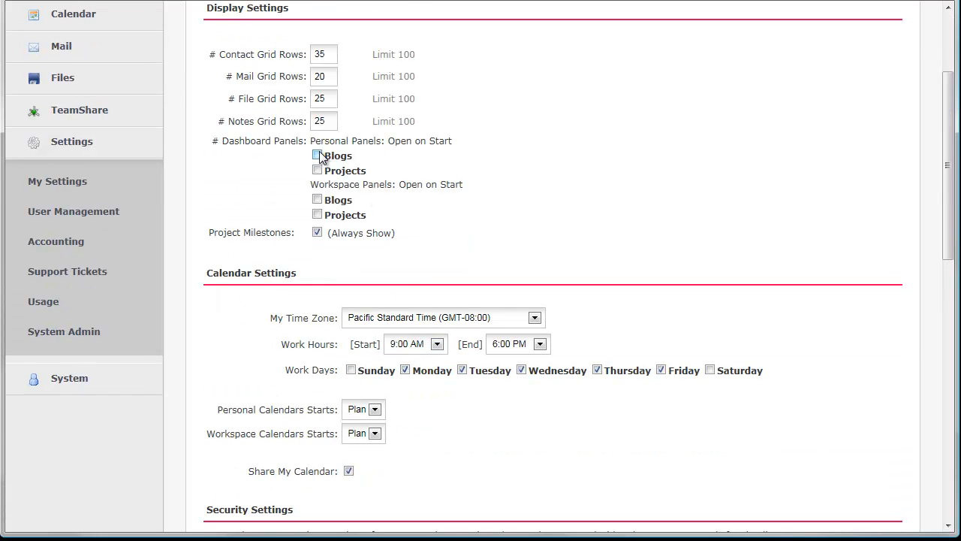
click(318, 172)
scroll(441, 202, down, 4)
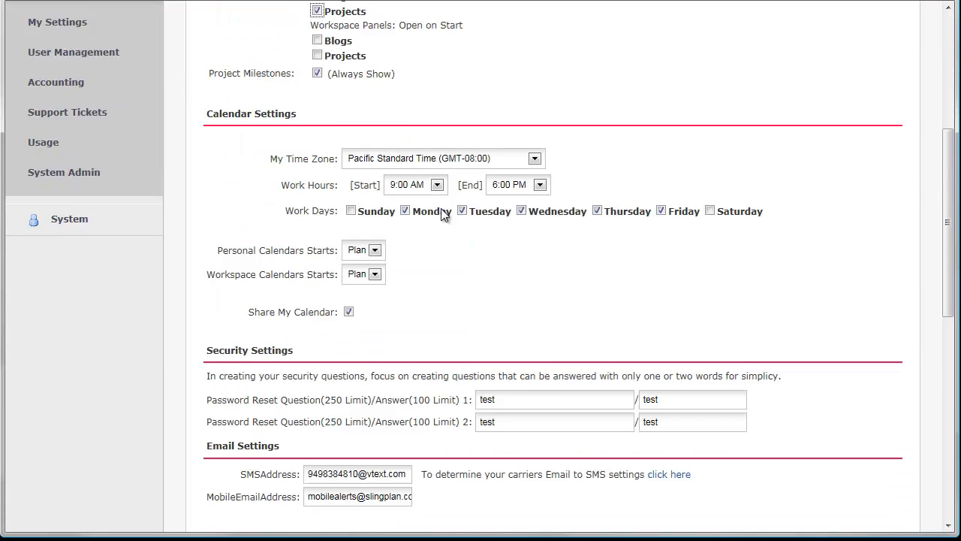
click(223, 517)
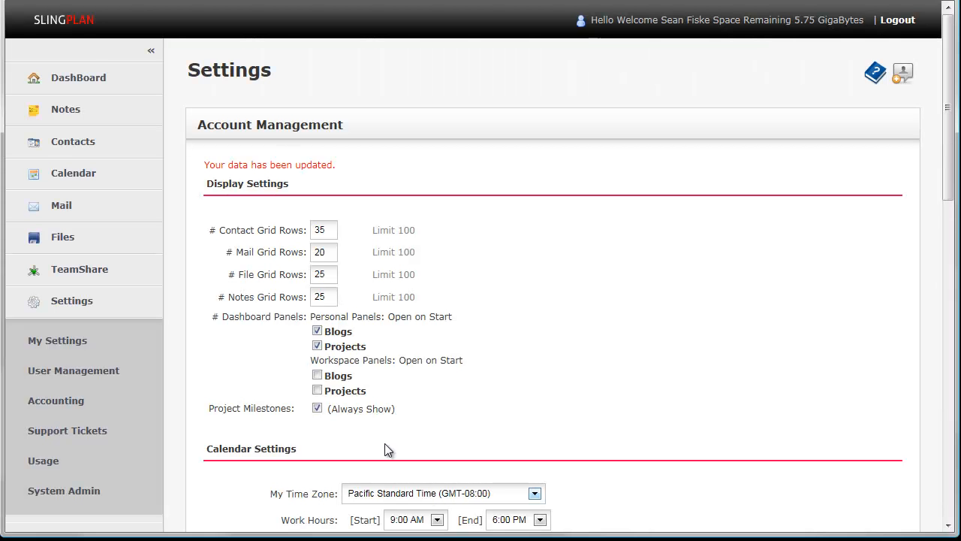
- Open the main dashboard and expand the Project Manager panel to inspect its project list
click(105, 84)
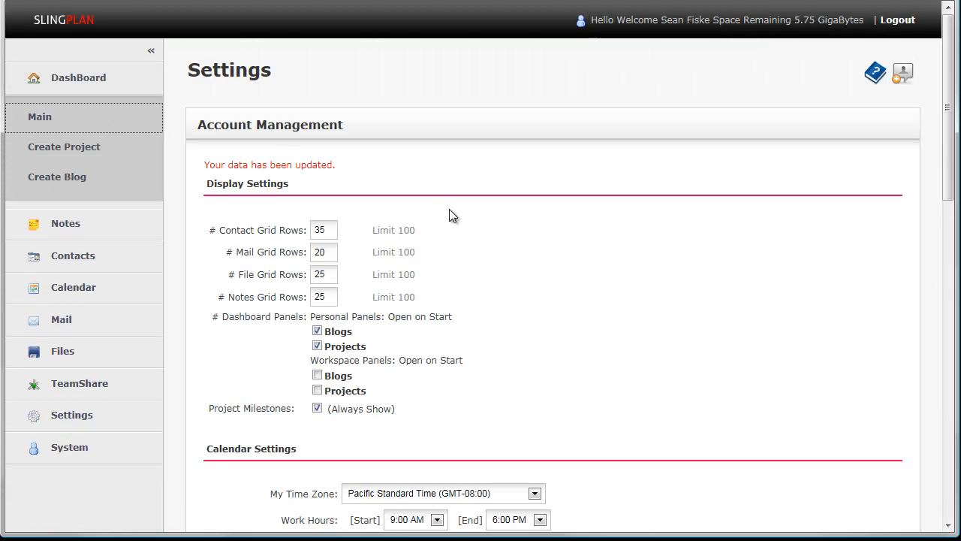
scroll(450, 210, down, 3)
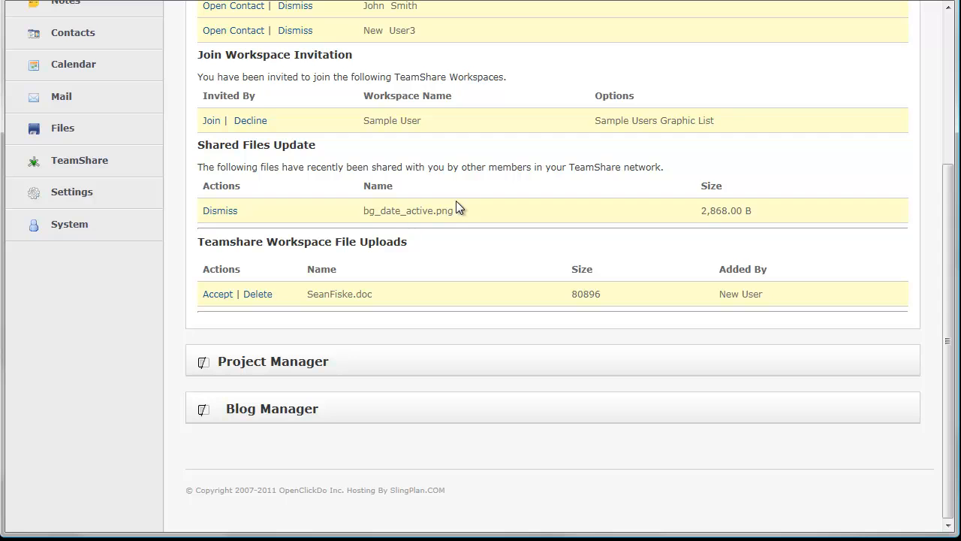
click(201, 361)
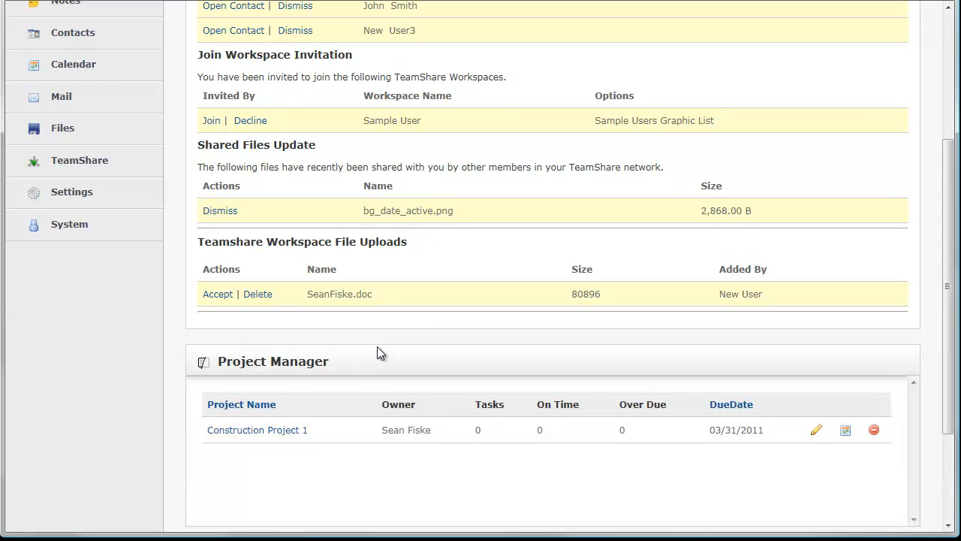
scroll(377, 348, down, 3)
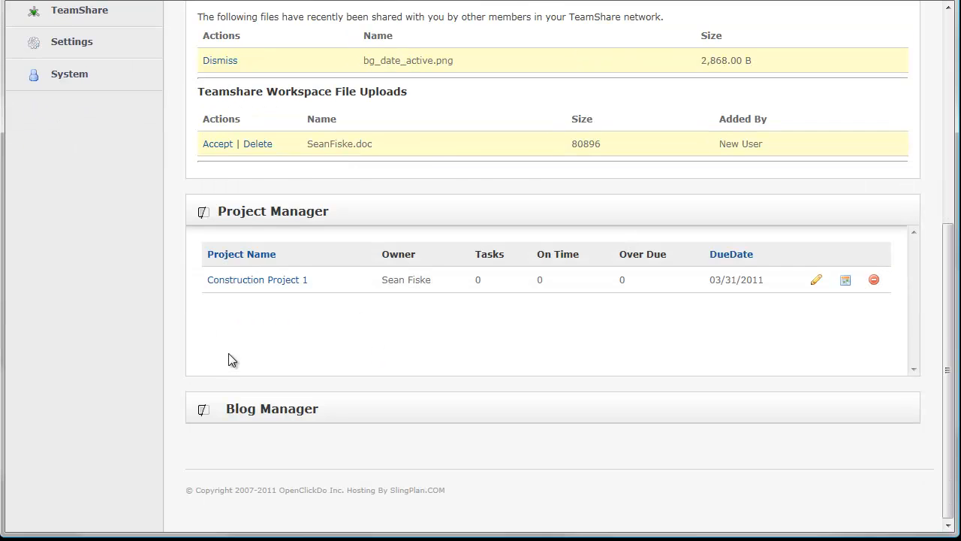
scroll(230, 358, up, 5)
- View the calendar's appointments page and go back to the main dashboard
click(66, 263)
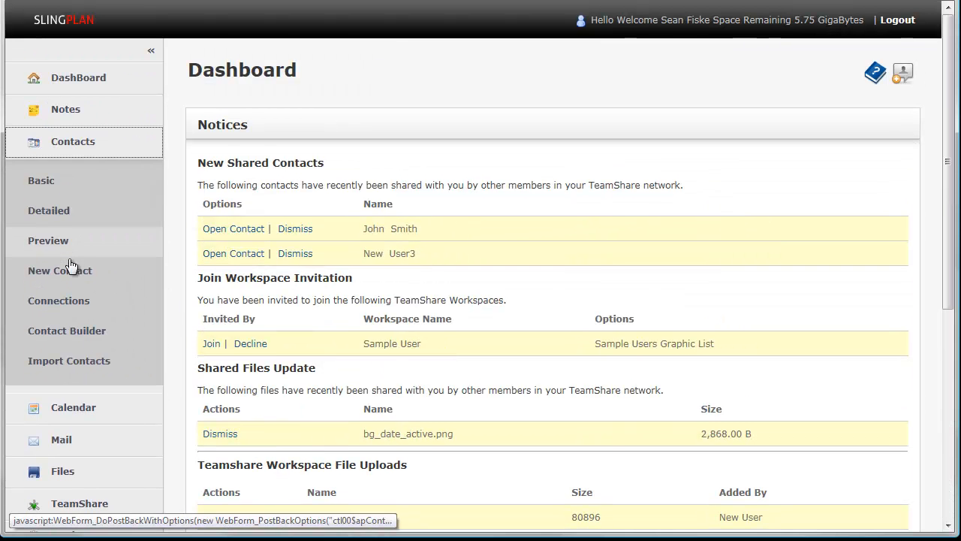
click(59, 408)
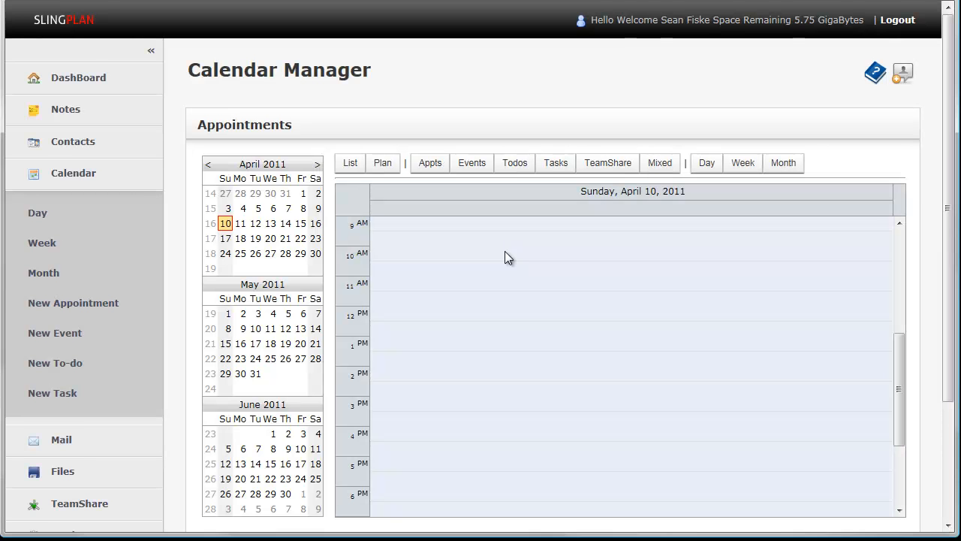
click(69, 84)
click(39, 120)
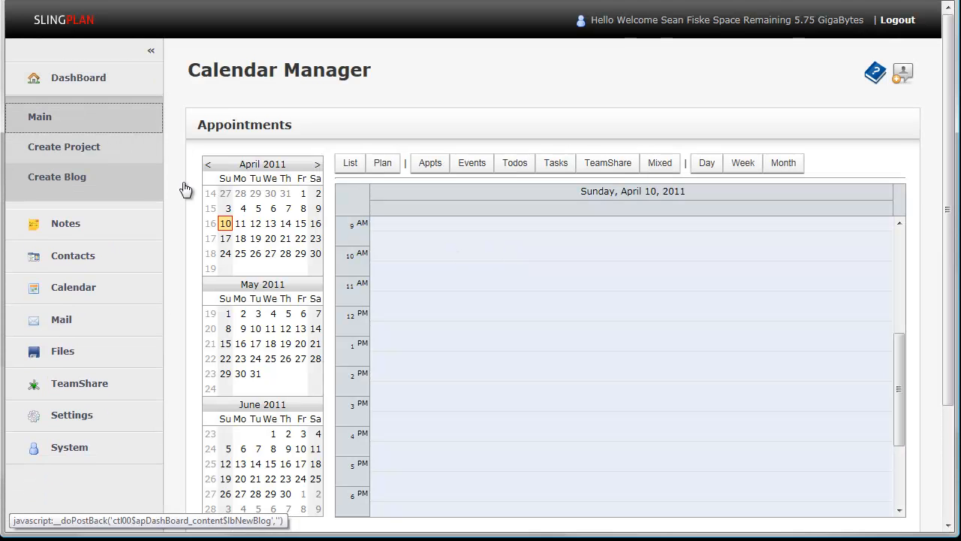
- Check the Project Manager and Blog Manager panels on the main dashboard, and examine the calendar options in the personal account settings
scroll(530, 320, down, 5)
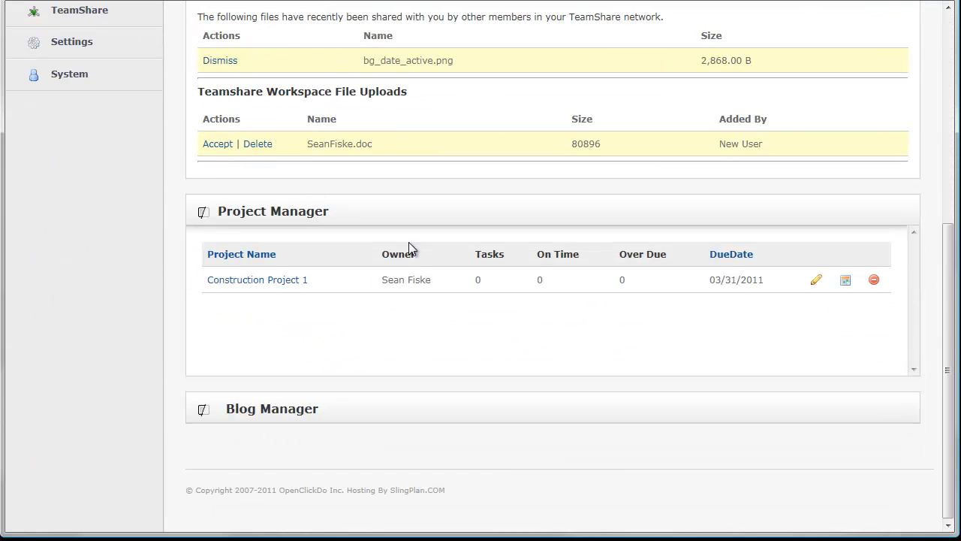
scroll(255, 335, up, 5)
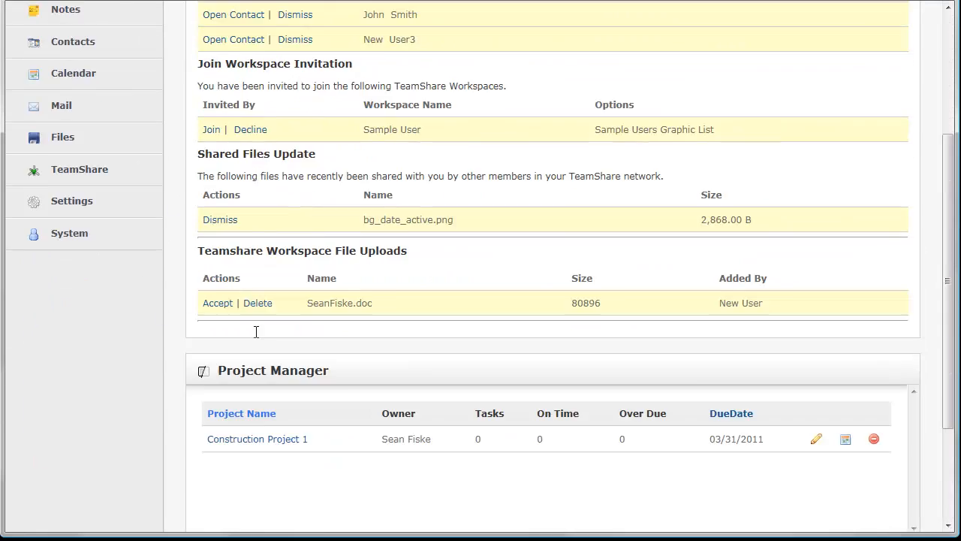
click(92, 406)
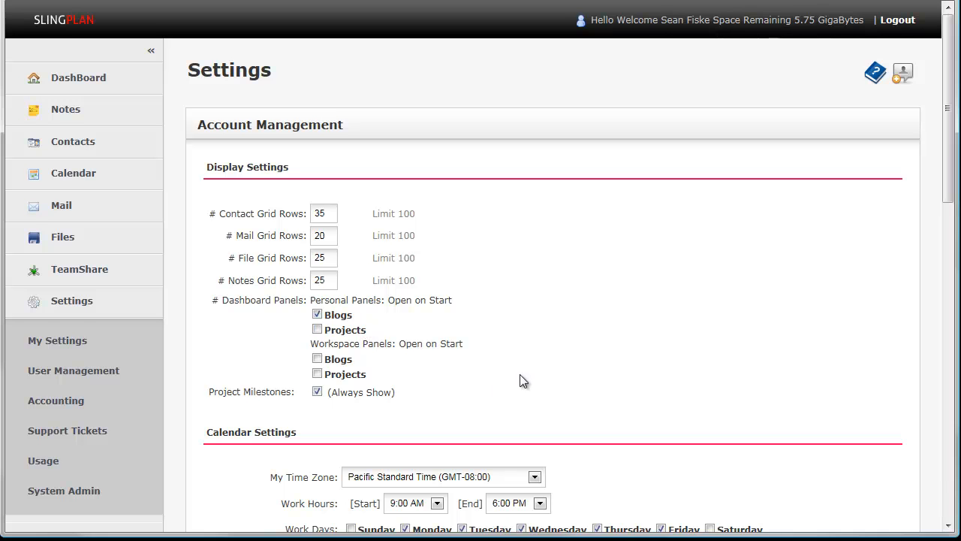
scroll(510, 374, down, 3)
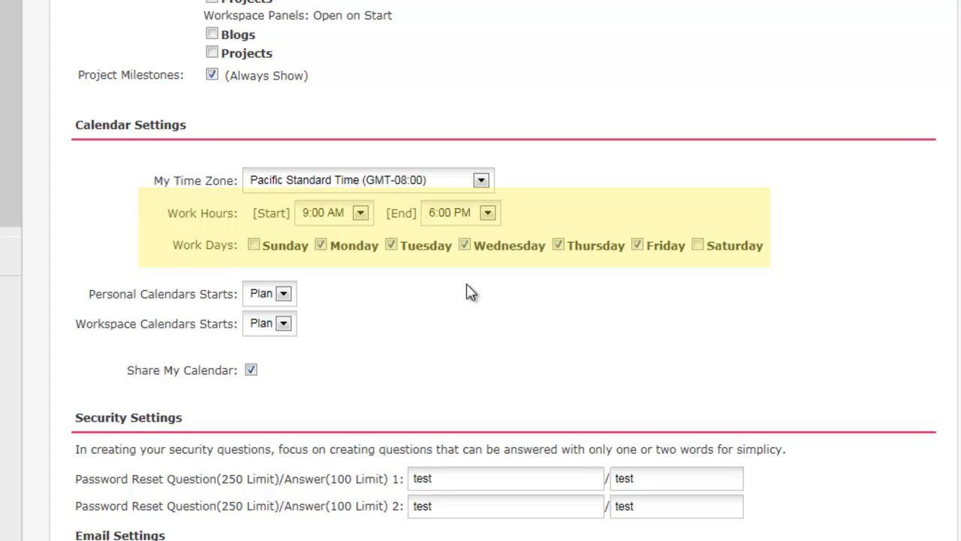
scroll(489, 305, up, 5)
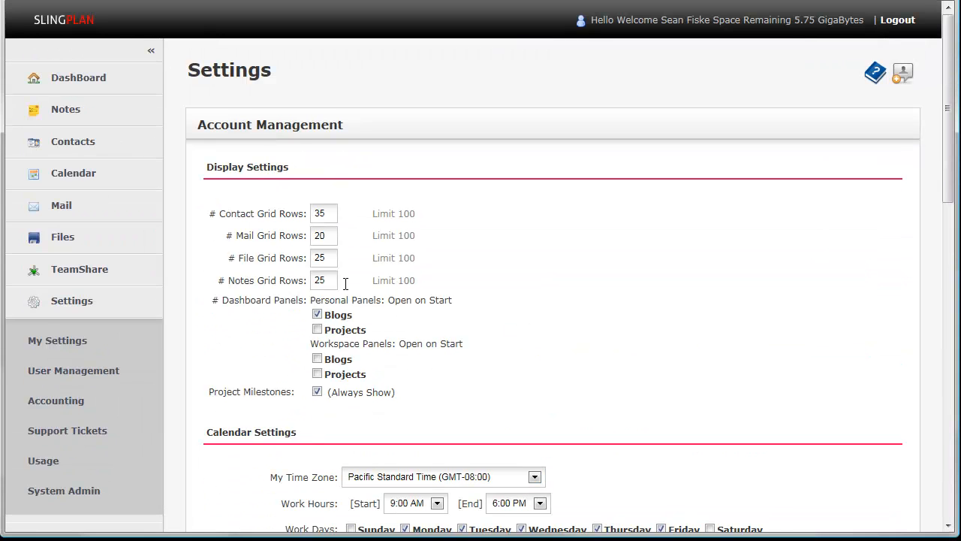
- Open the calendar's week view and examine how the work hours and work days are shaded
click(91, 176)
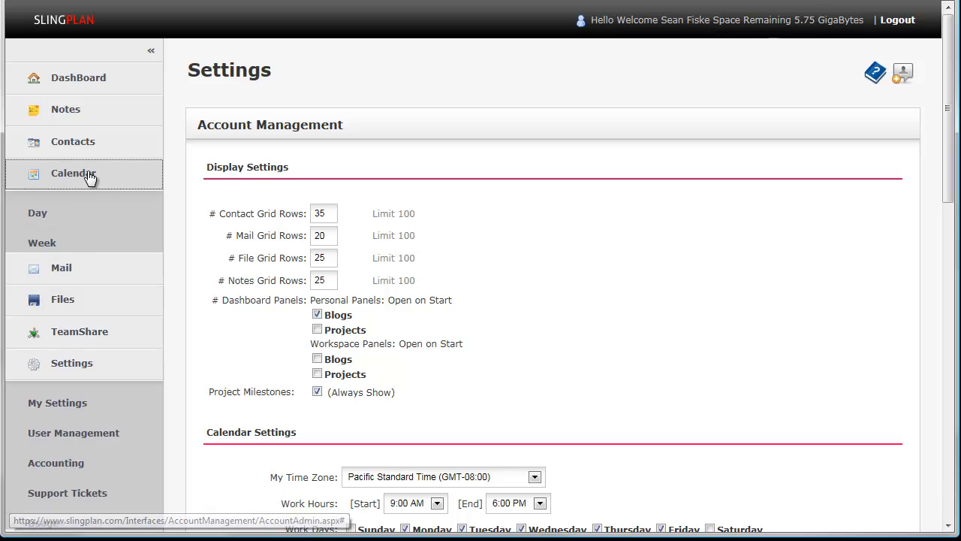
click(42, 243)
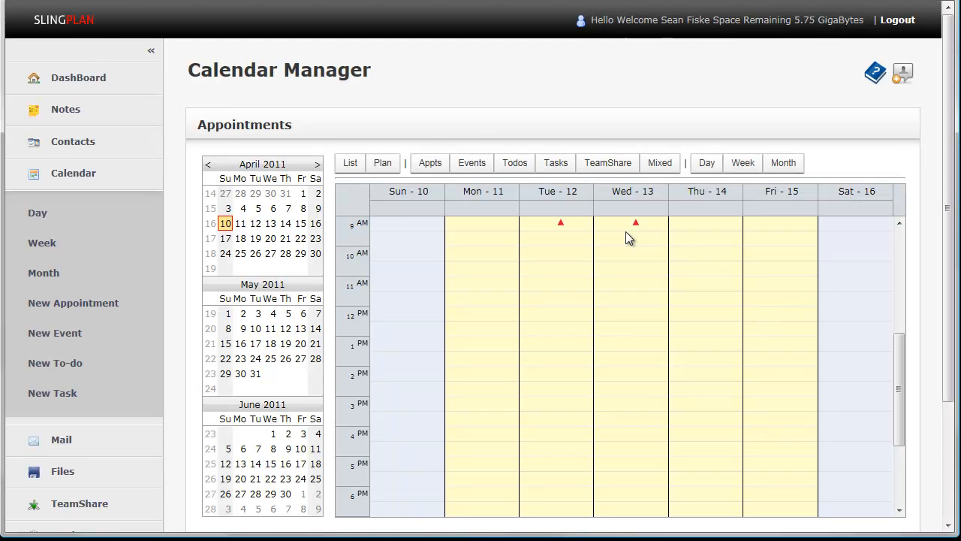
drag(898, 365, 890, 413)
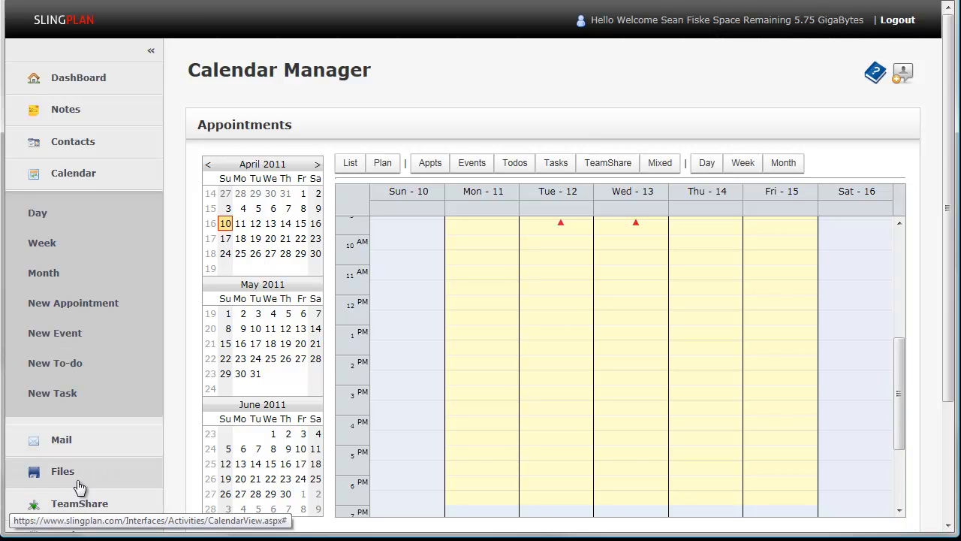
- Set the work hours start to 7:00 AM in the personal calendar settings and save the account settings
scroll(81, 486, down, 2)
click(81, 375)
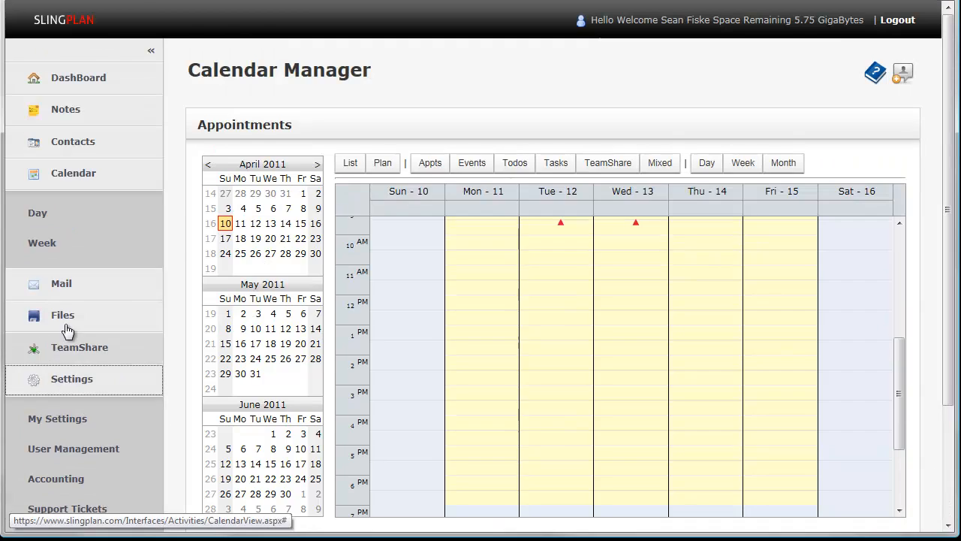
click(41, 344)
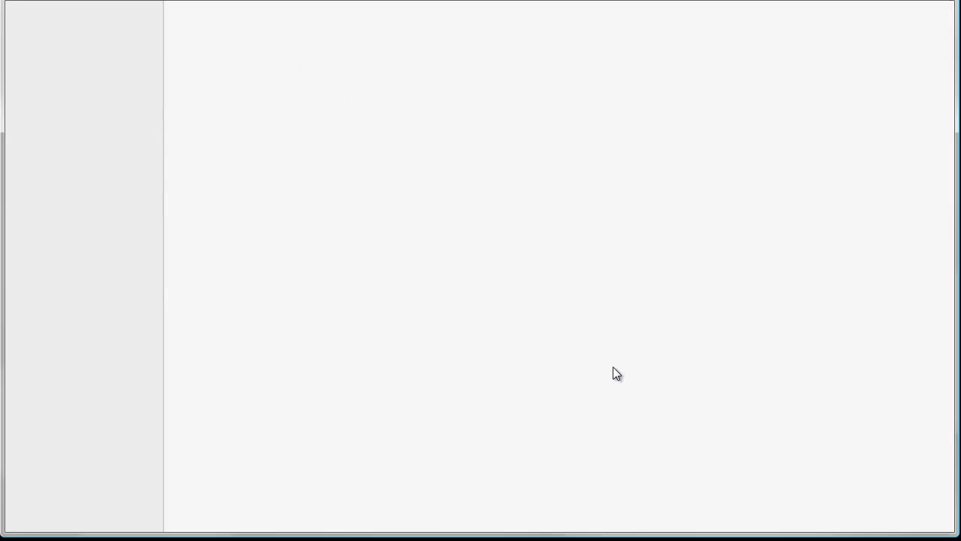
scroll(485, 401, down, 4)
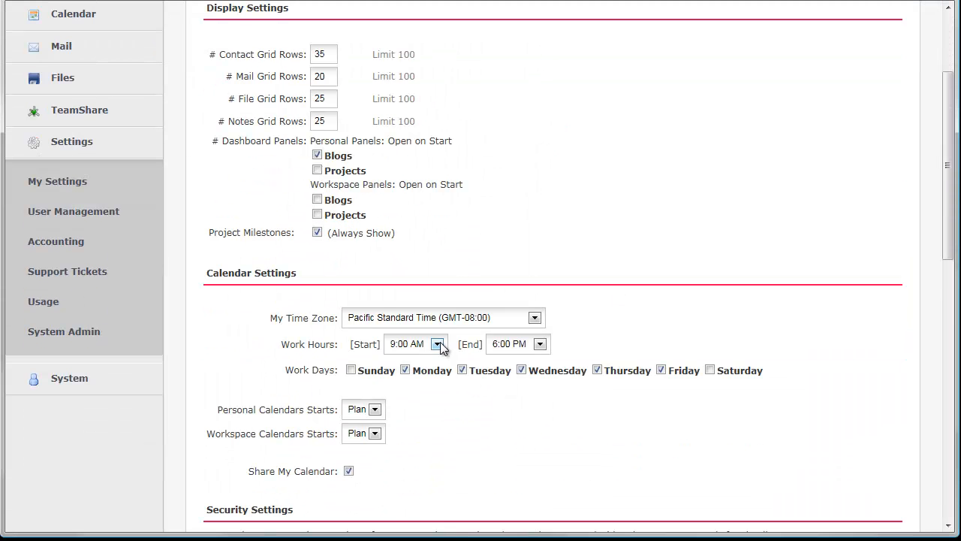
click(437, 344)
click(426, 426)
scroll(388, 445, down, 2)
scroll(242, 459, down, 1)
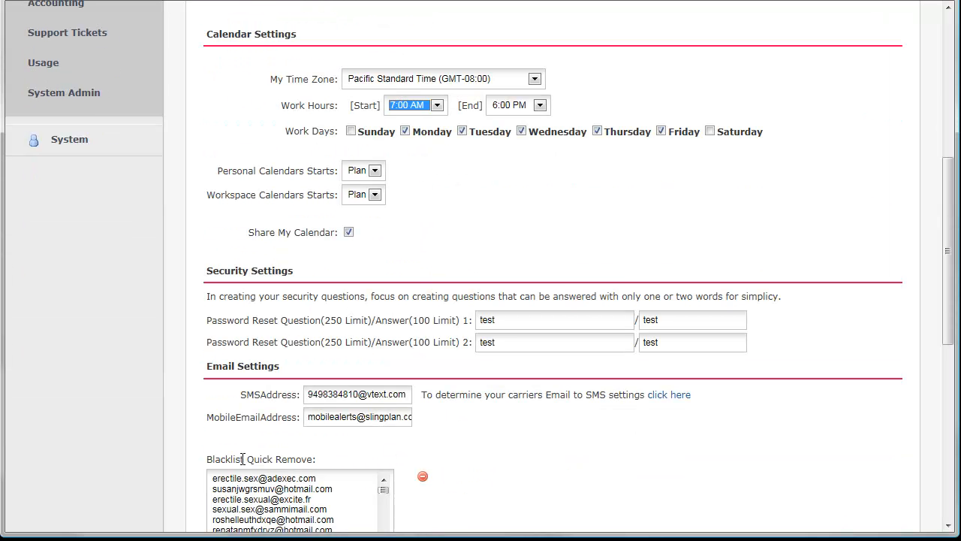
scroll(259, 465, down, 4)
click(226, 517)
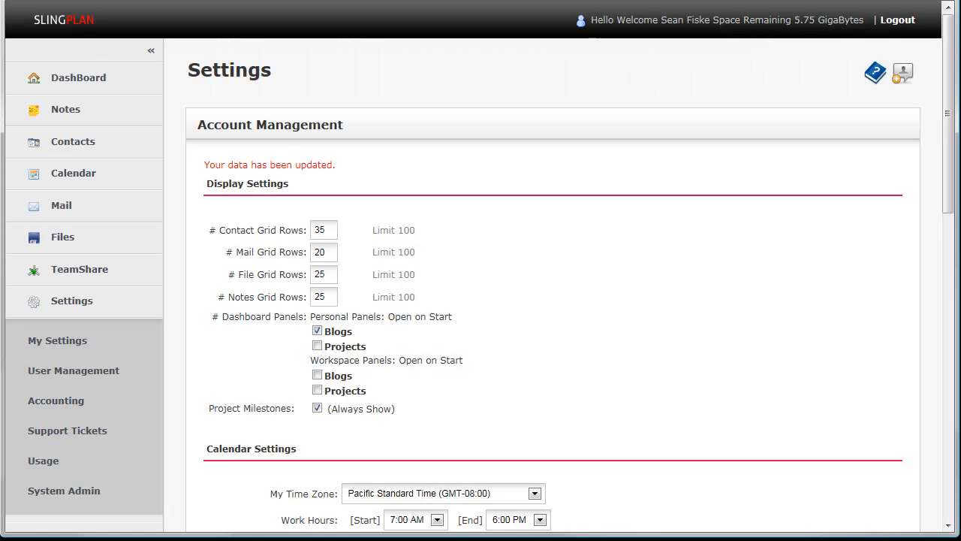
- Return to the calendar's week view and check the early-morning hours and appointments
click(79, 177)
click(39, 248)
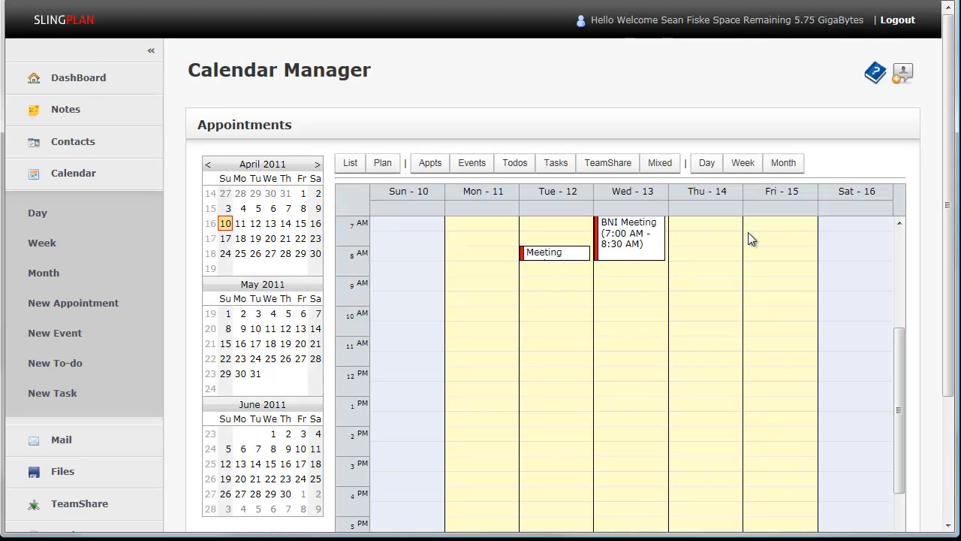
mouse_move(895, 354)
mouse_down()
mouse_move(896, 332)
mouse_move(887, 399)
mouse_move(884, 341)
mouse_up()
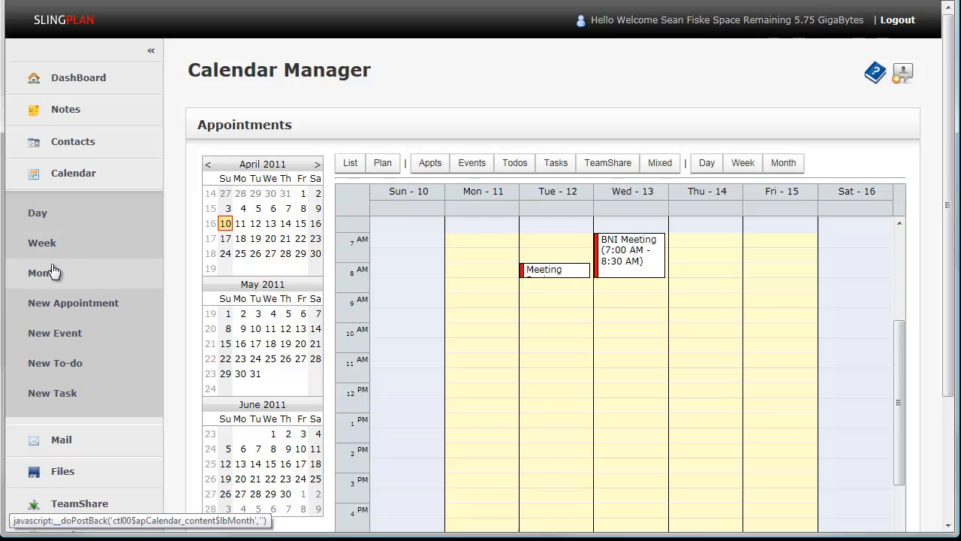
- Set the work hours start to 9:00 AM in the personal calendar settings and save the account settings
scroll(68, 475, down, 1)
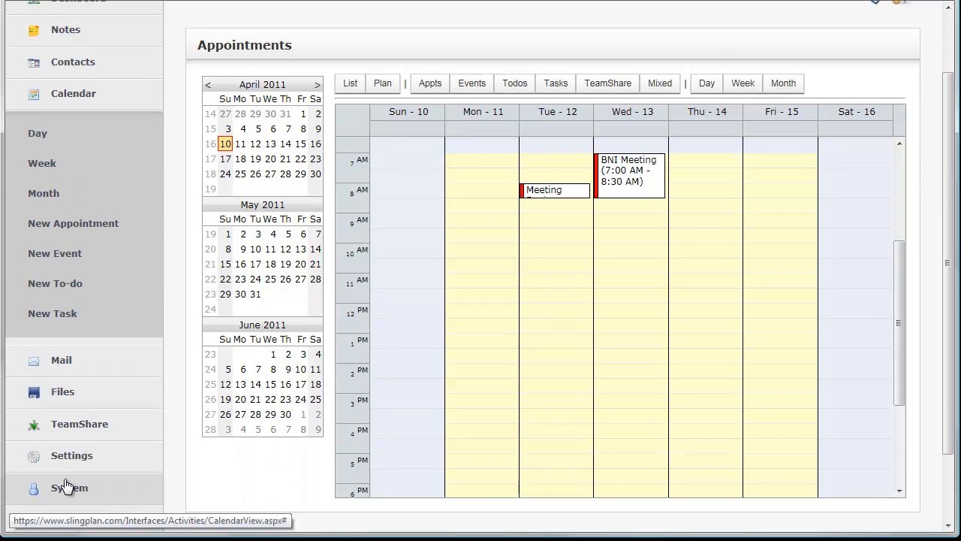
click(69, 454)
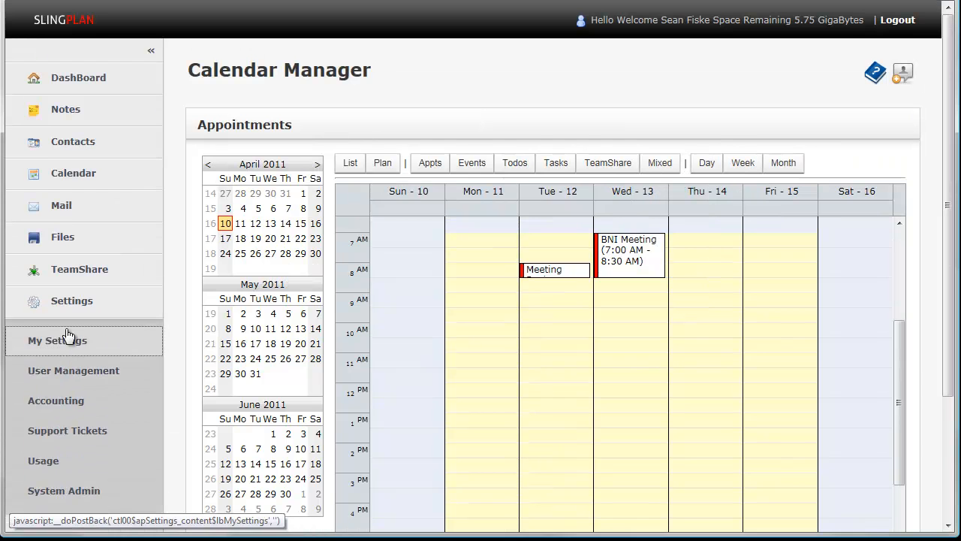
click(64, 339)
scroll(720, 426, down, 3)
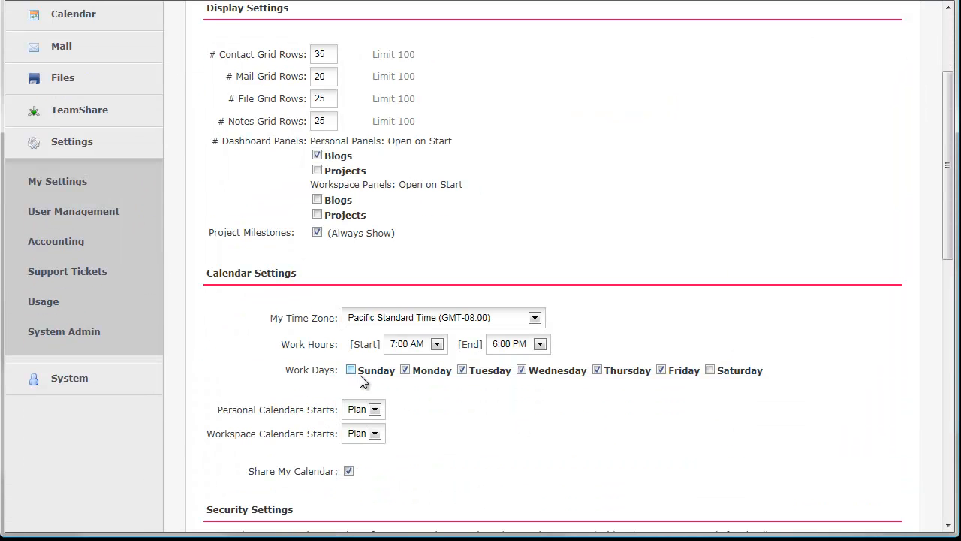
click(437, 345)
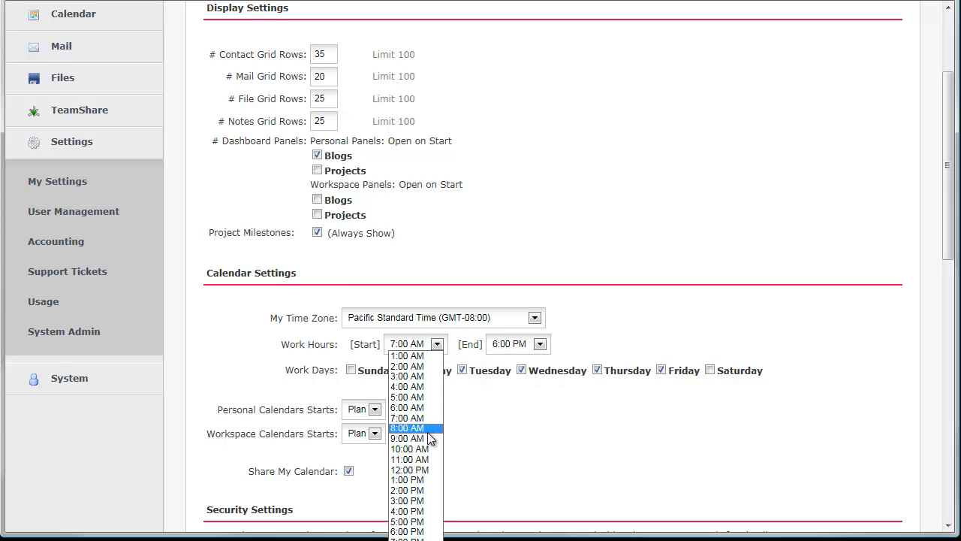
click(441, 435)
click(445, 401)
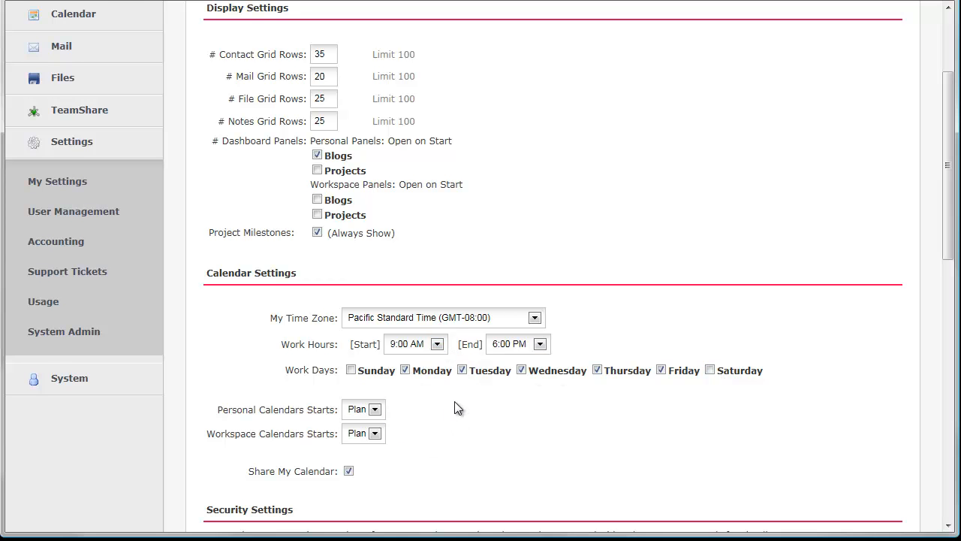
scroll(453, 406, down, 2)
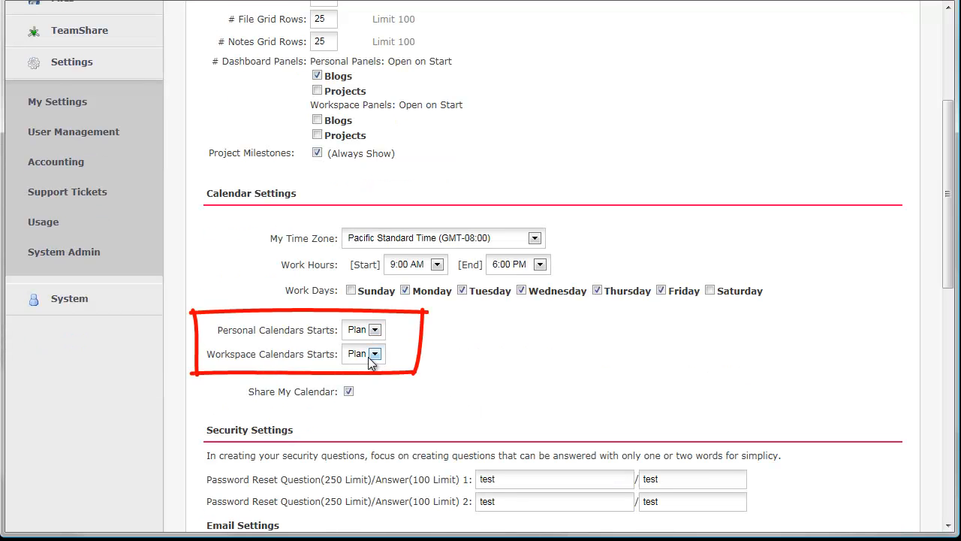
scroll(527, 406, down, 4)
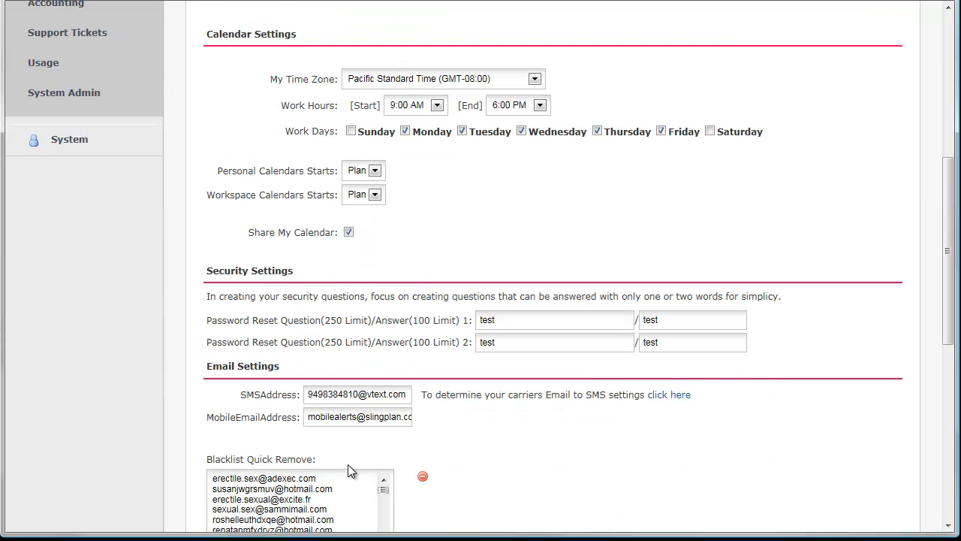
scroll(339, 472, down, 3)
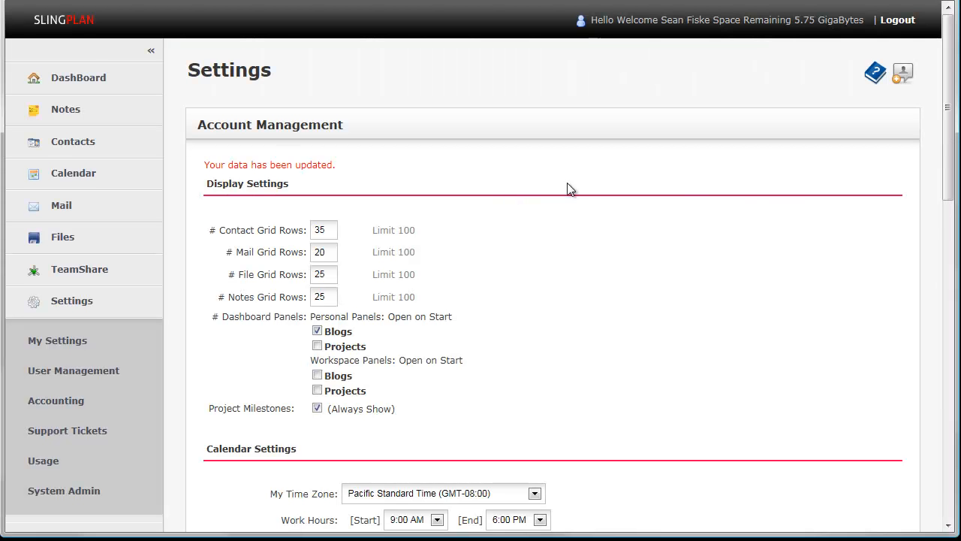
- Open the calendar's week view and compare its appointments in the List and Plan layouts
scroll(593, 215, down, 3)
scroll(593, 215, down, 4)
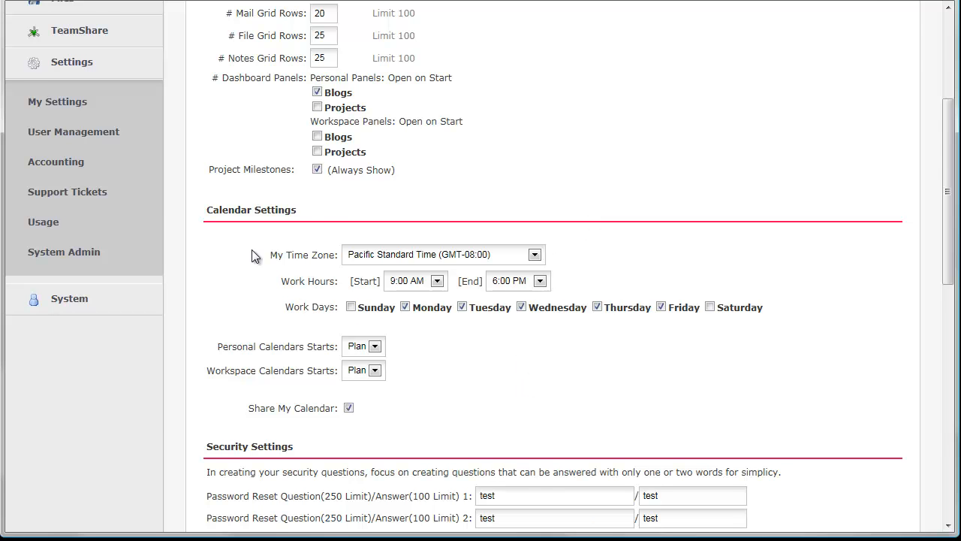
scroll(253, 255, up, 4)
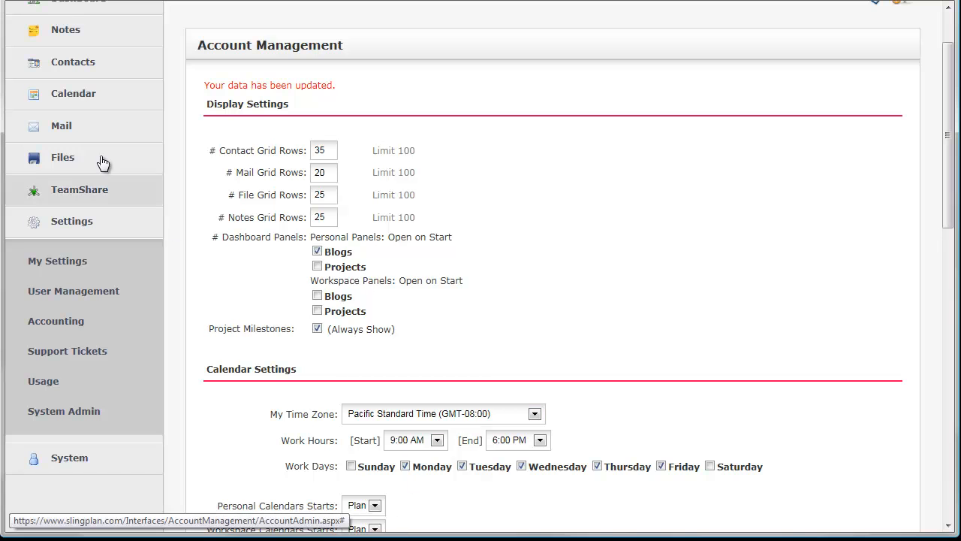
click(80, 104)
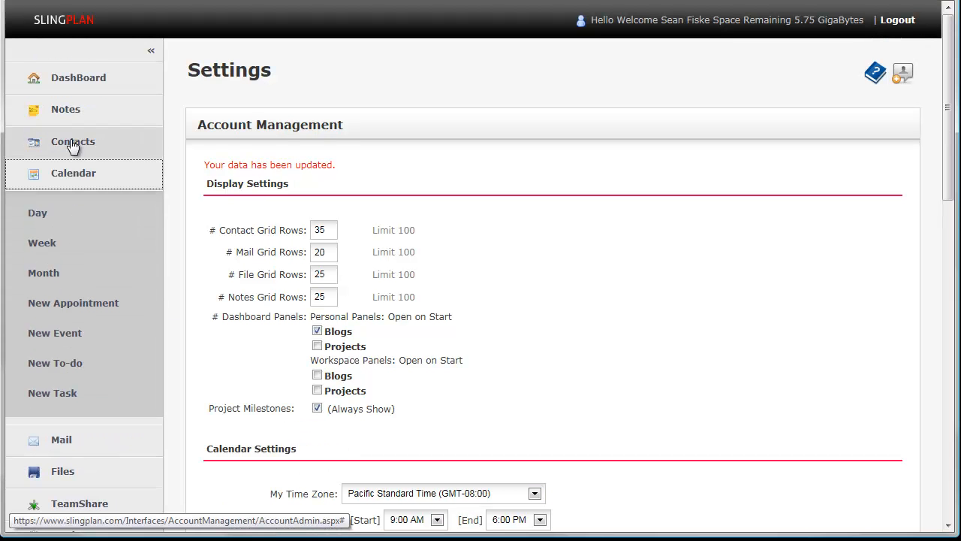
click(47, 246)
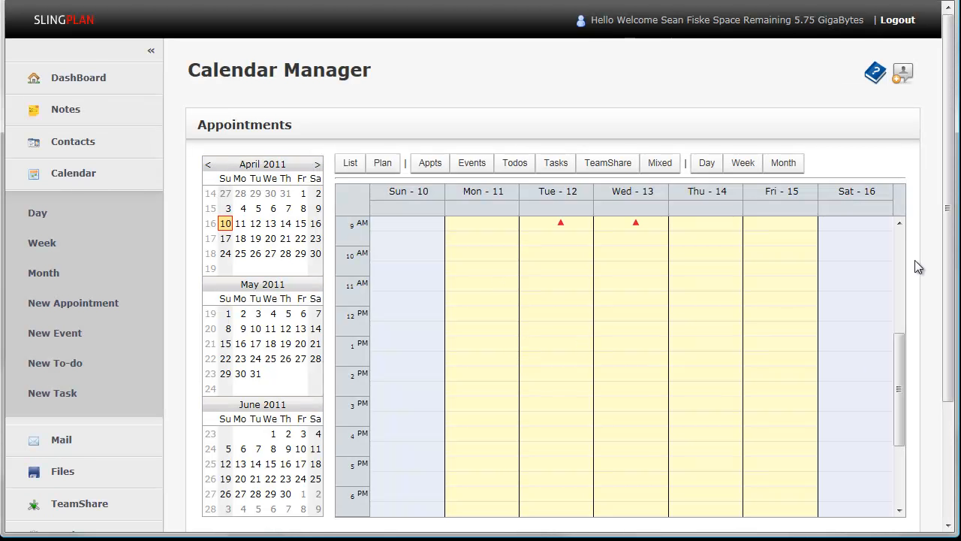
click(351, 165)
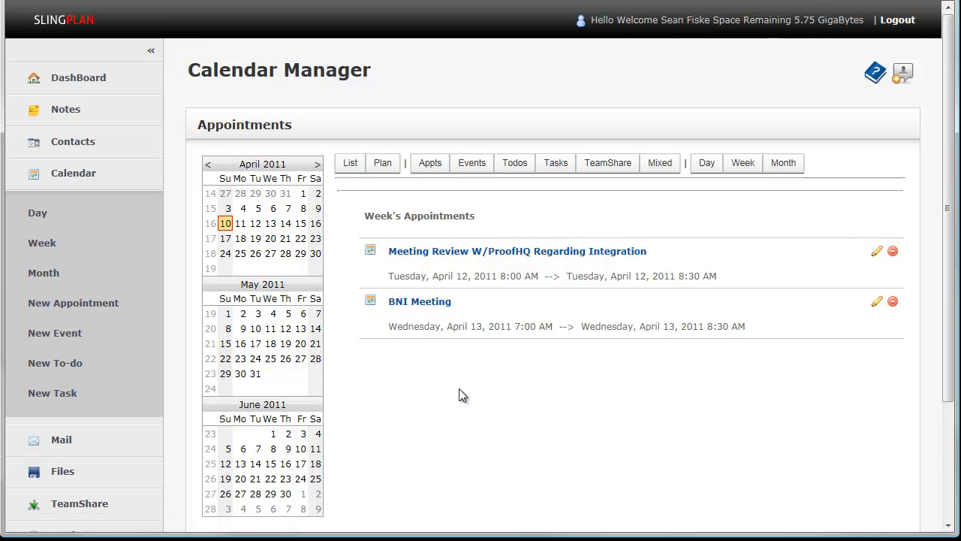
click(391, 168)
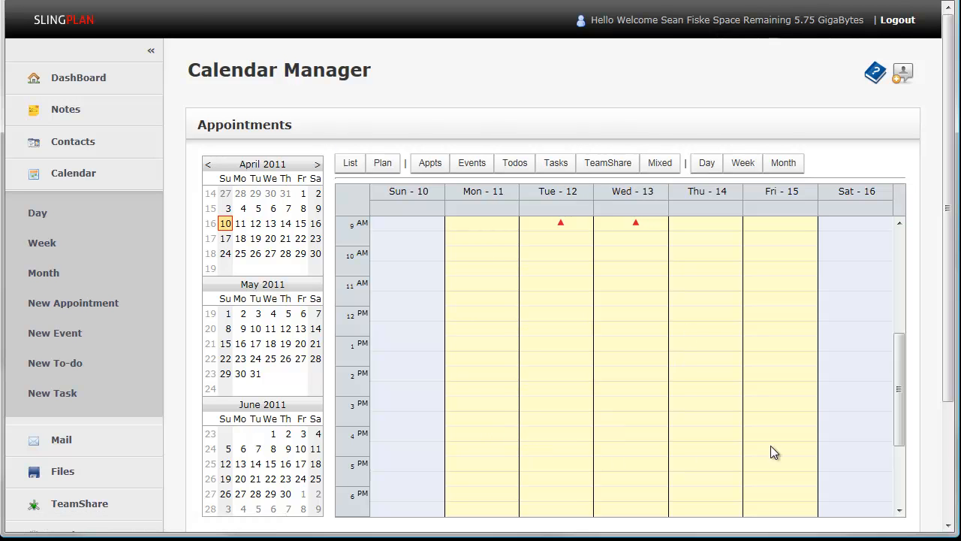
- Reopen the personal account settings and review the calendar, security, email and blacklist options
scroll(81, 383, down, 3)
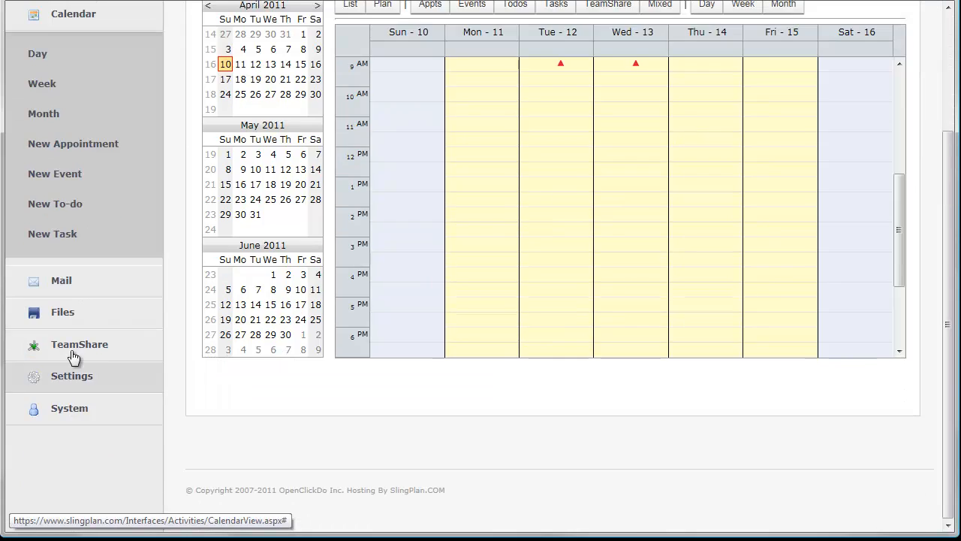
click(79, 380)
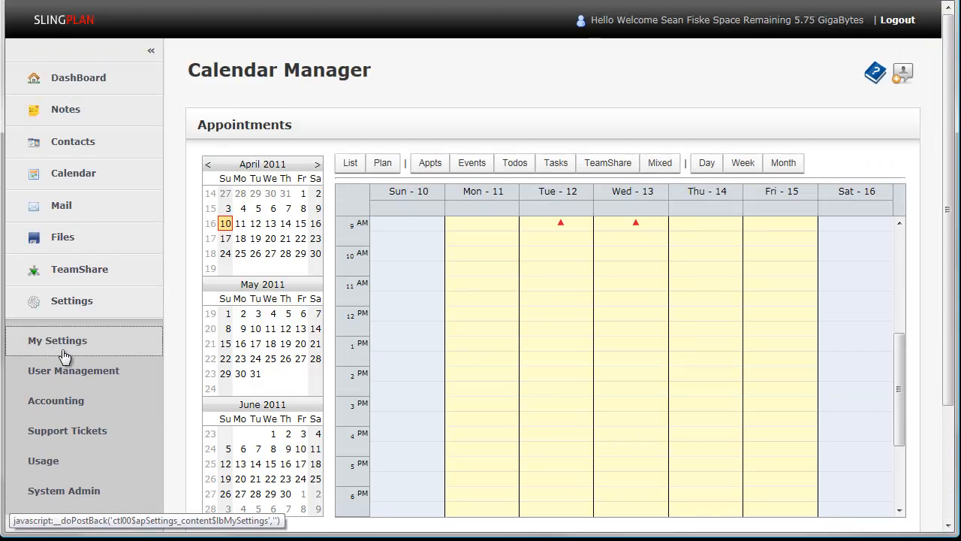
click(58, 355)
scroll(652, 340, down, 3)
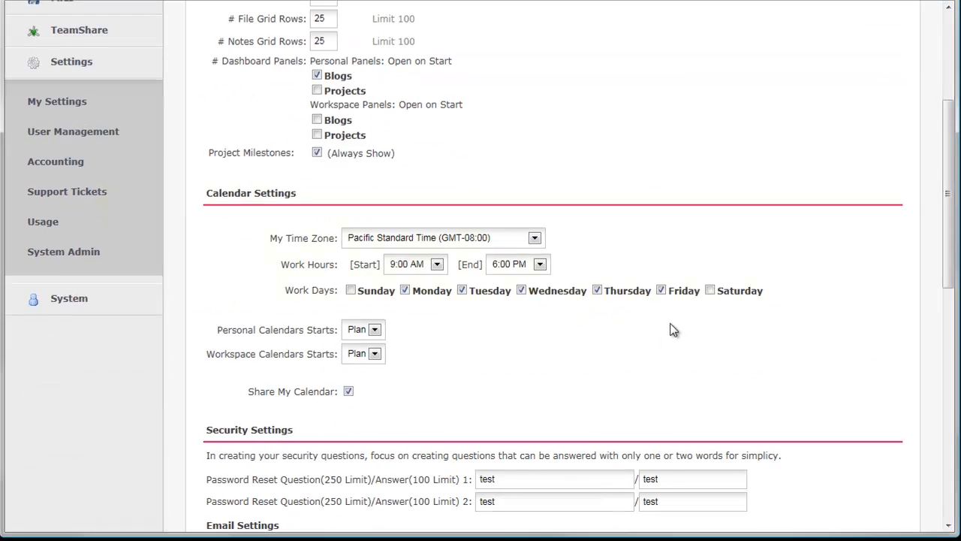
scroll(668, 327, down, 2)
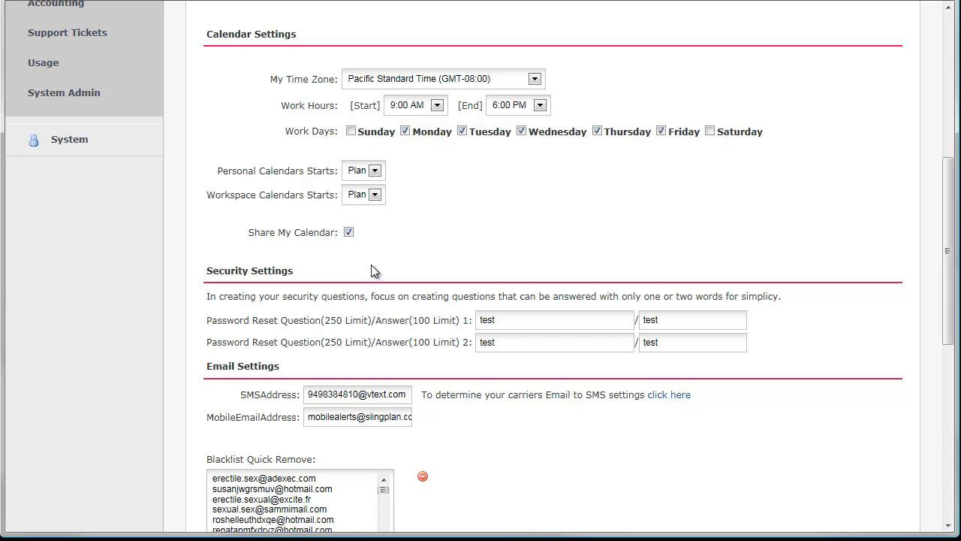
scroll(588, 225, down, 2)
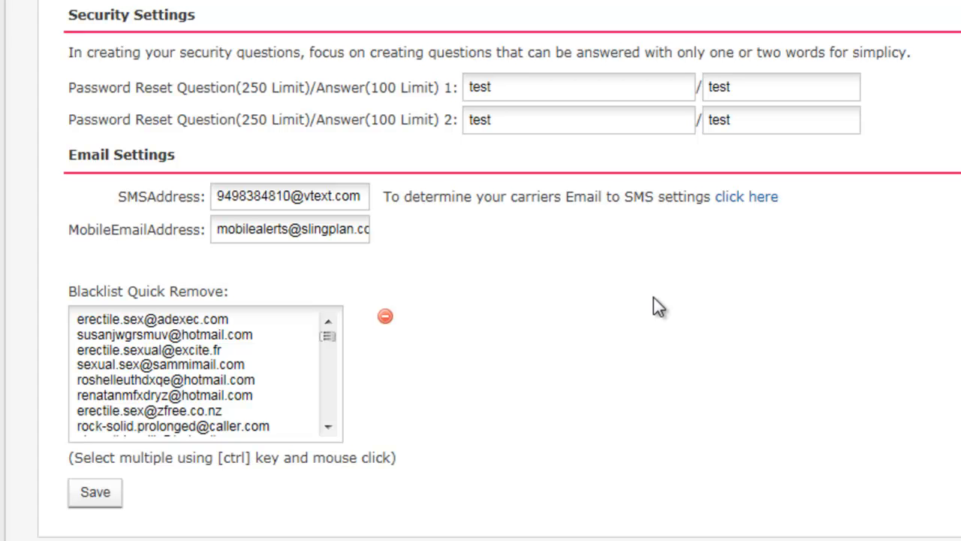
scroll(707, 295, up, 5)
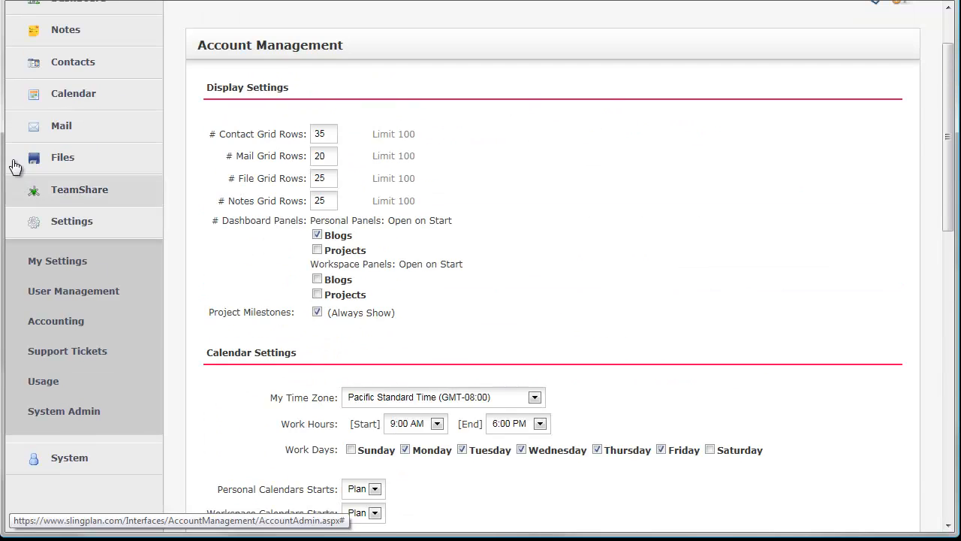
- Open a new appointment at 9:30 AM on 4/11/2011 from the calendar's week view and examine its reminder delivery options
click(64, 97)
click(62, 252)
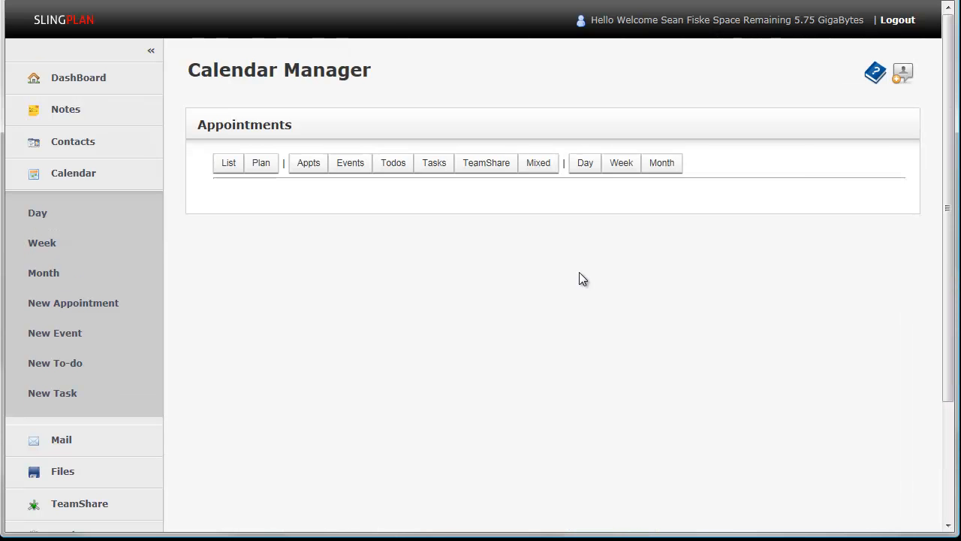
drag(494, 238, 495, 254)
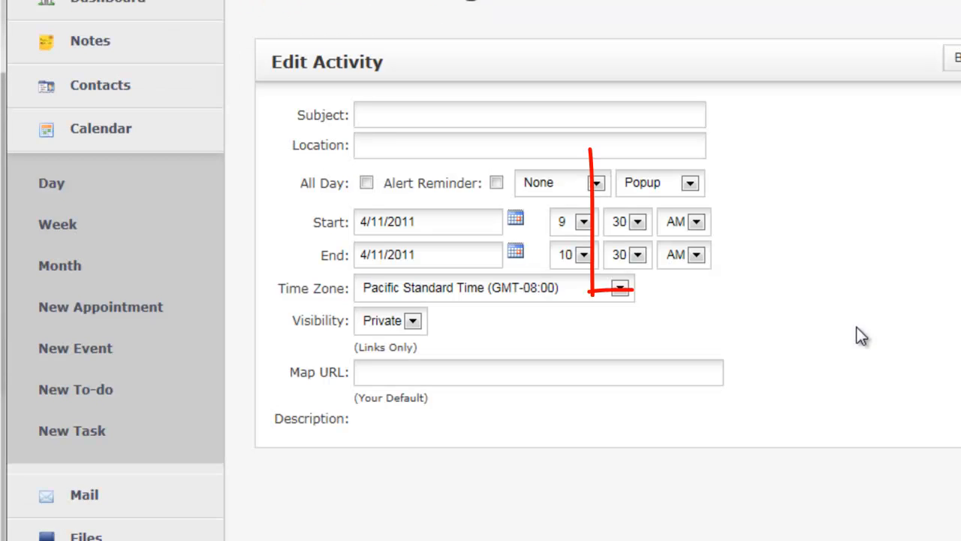
click(689, 183)
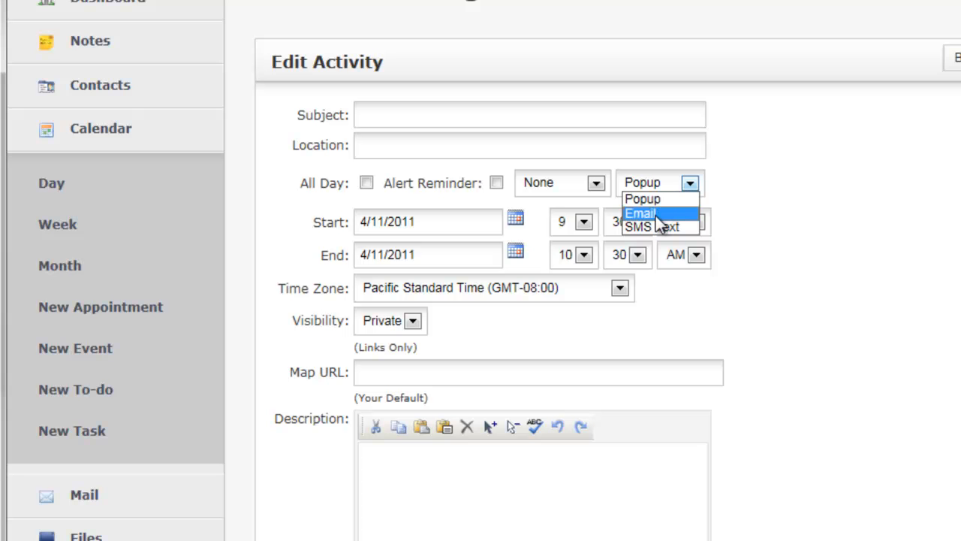
click(784, 185)
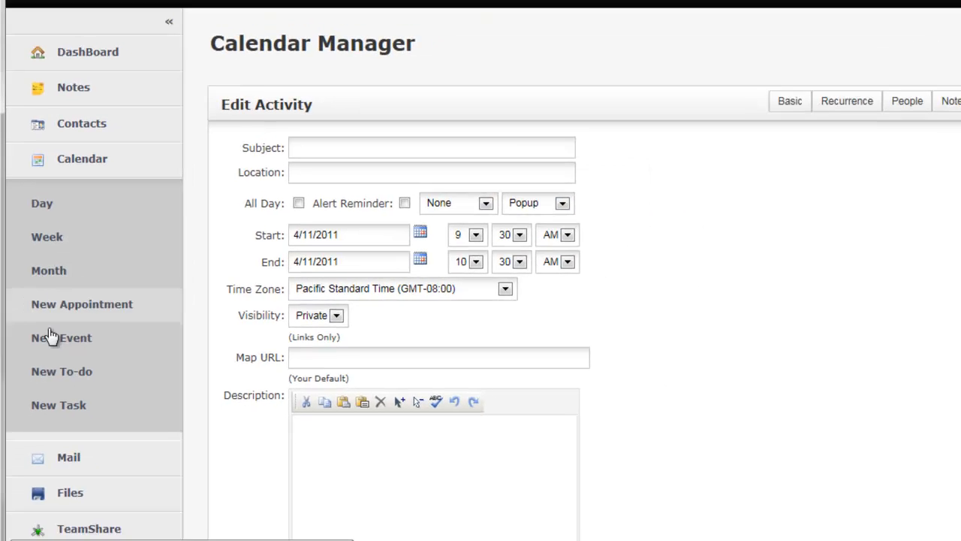
- Return to the personal account settings and review the SMS address, mobile email address and Blacklist Quick Remove list
scroll(91, 468, down, 3)
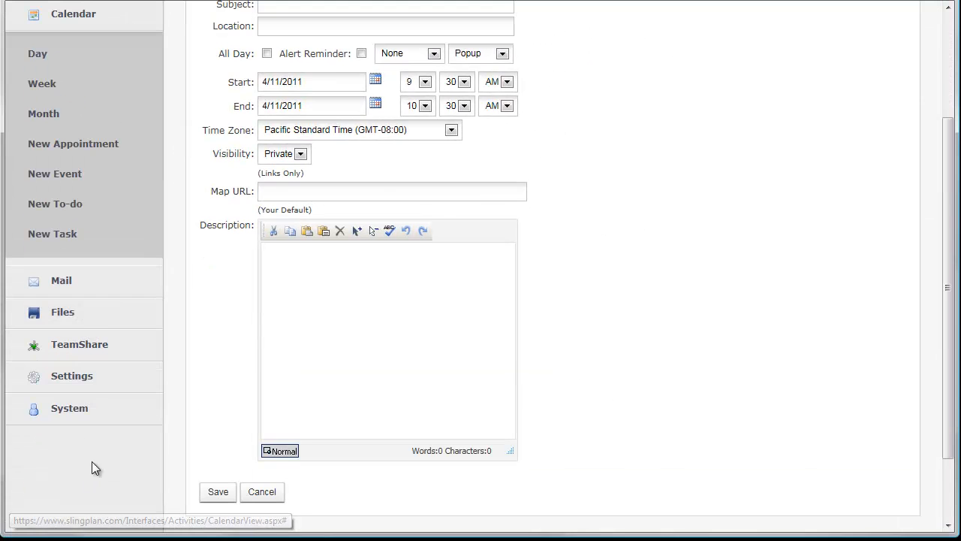
click(75, 375)
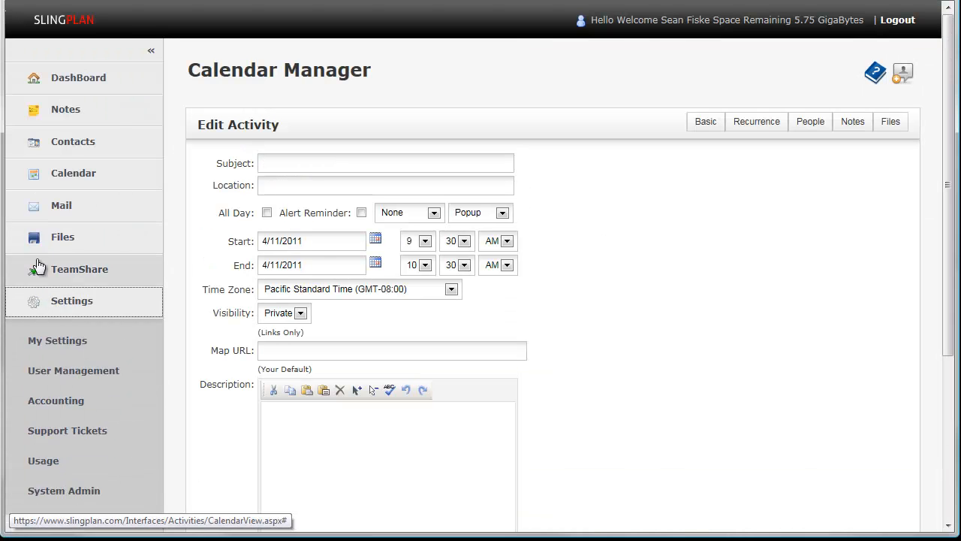
click(52, 342)
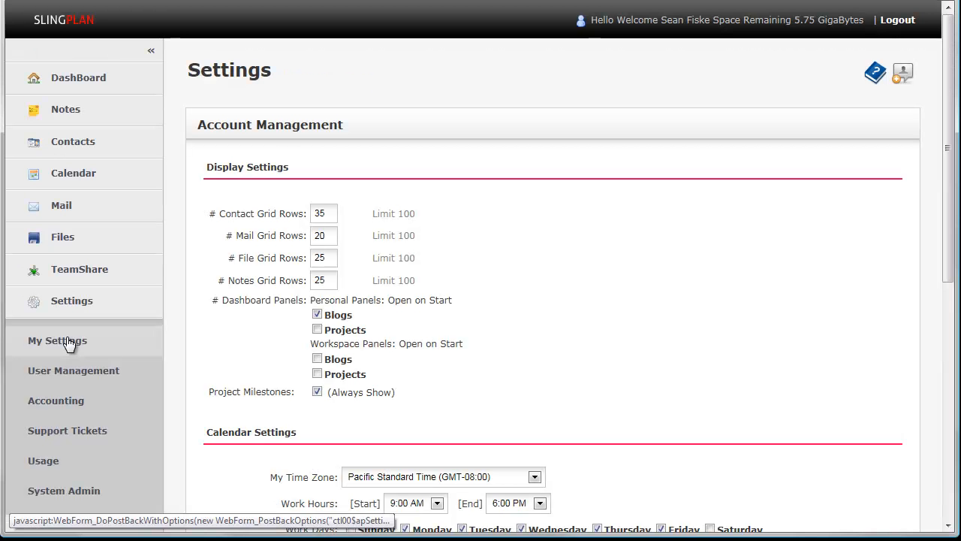
scroll(577, 319, down, 9)
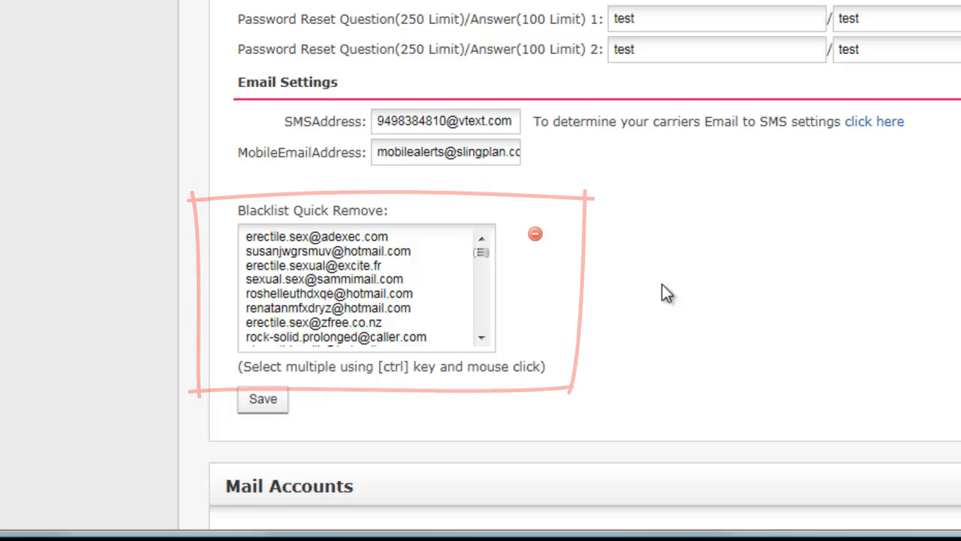
scroll(533, 351, up, 4)
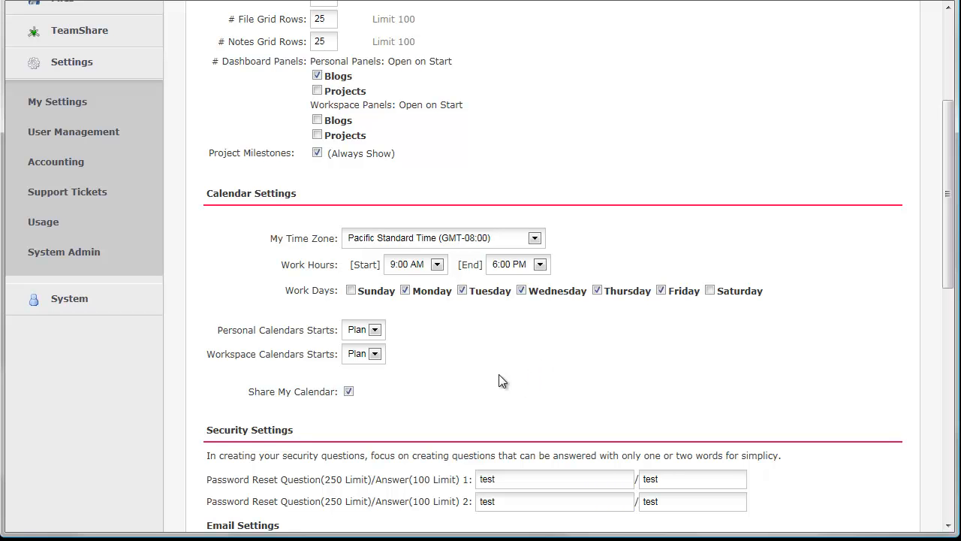
- Open the mail inbox and examine the options for marking selected messages, including Junk
scroll(507, 381, up, 4)
click(68, 215)
click(65, 247)
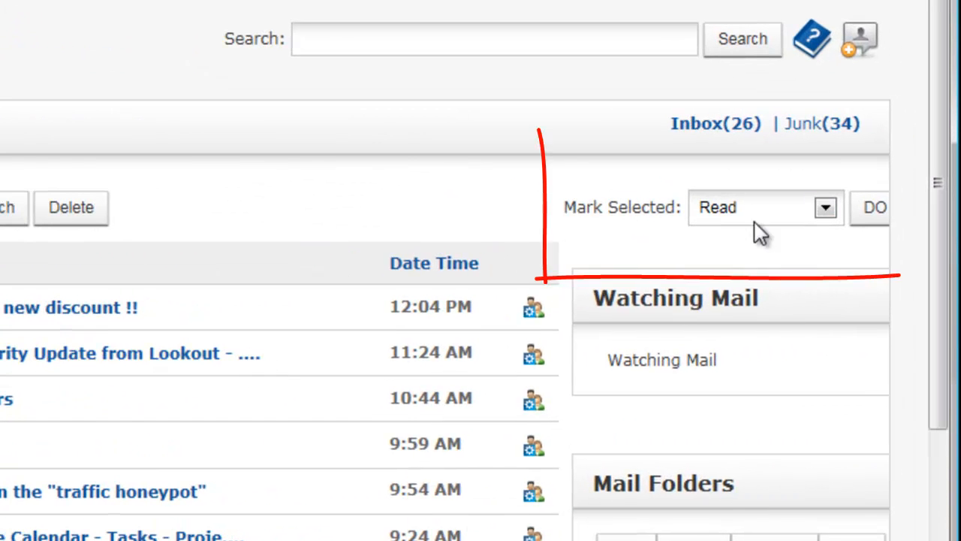
click(791, 204)
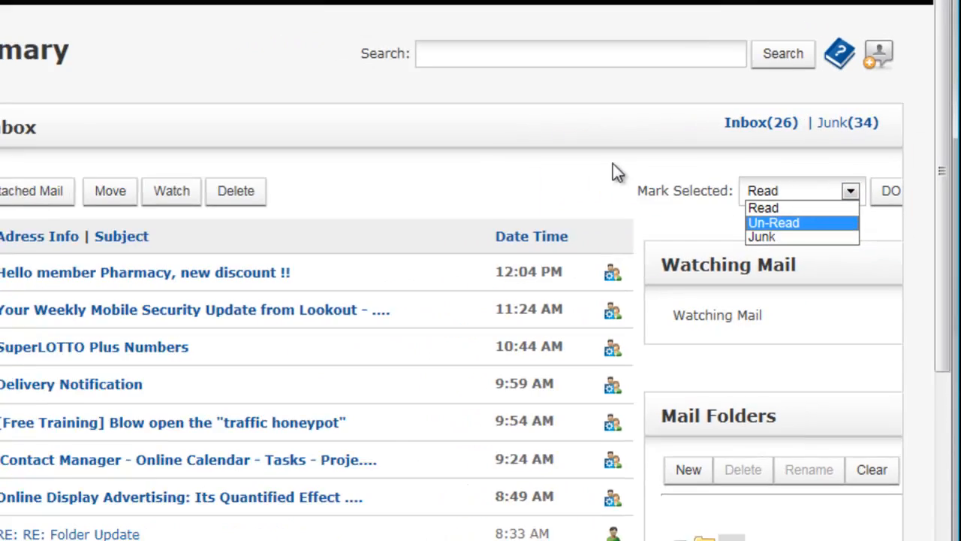
click(613, 171)
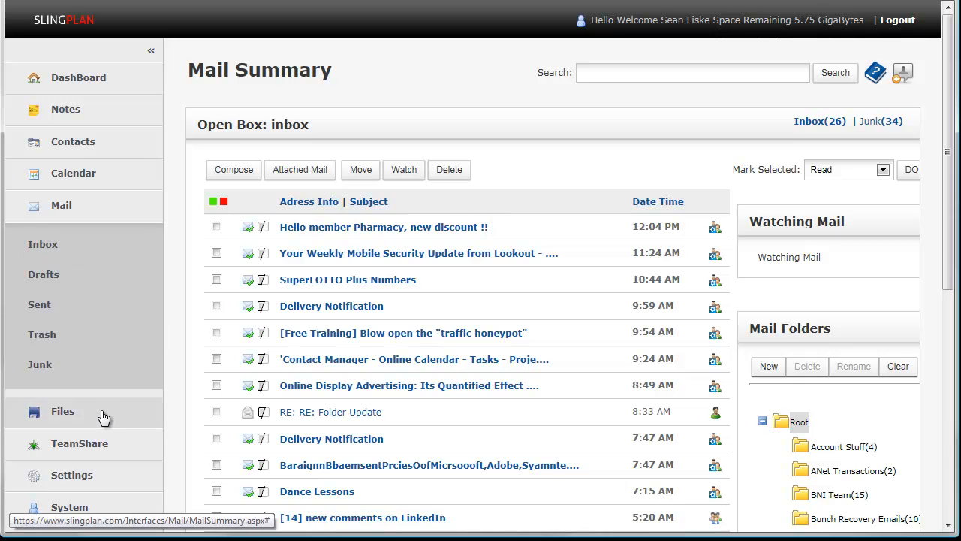
- Return to the personal account settings and check which mail folders the navigation offers
click(97, 359)
click(82, 349)
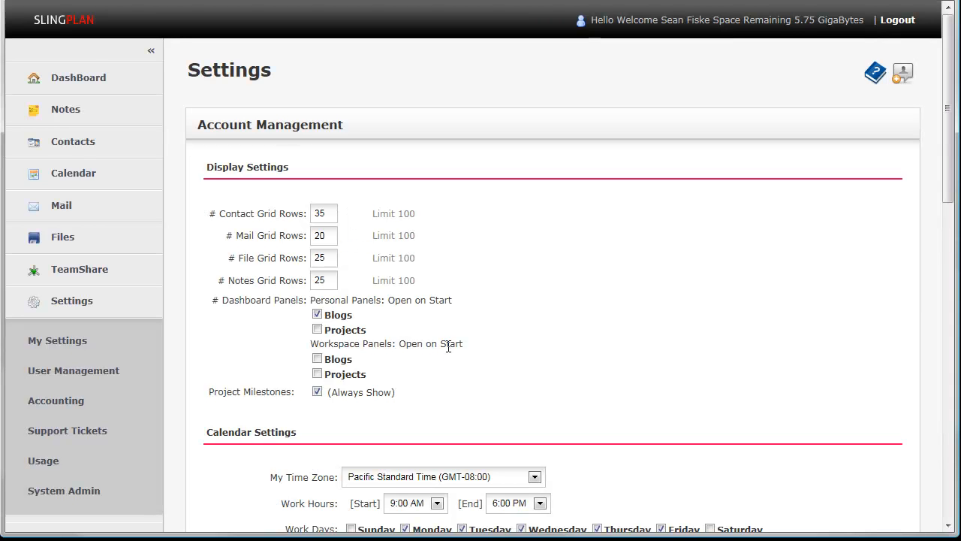
click(82, 210)
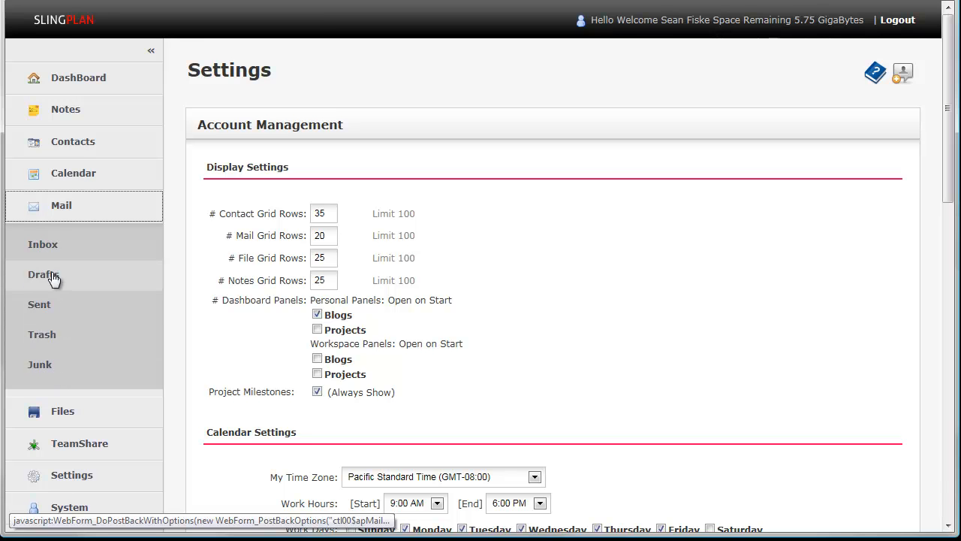
click(76, 484)
click(77, 340)
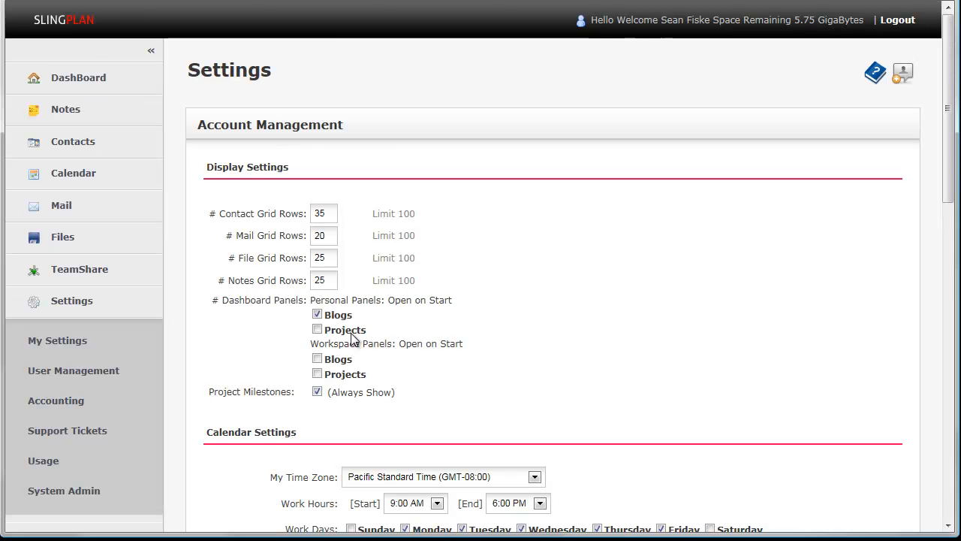
- Select the third address in the Blacklist Quick Remove list and review the Mail Accounts section of the account settings
scroll(353, 339, down, 5)
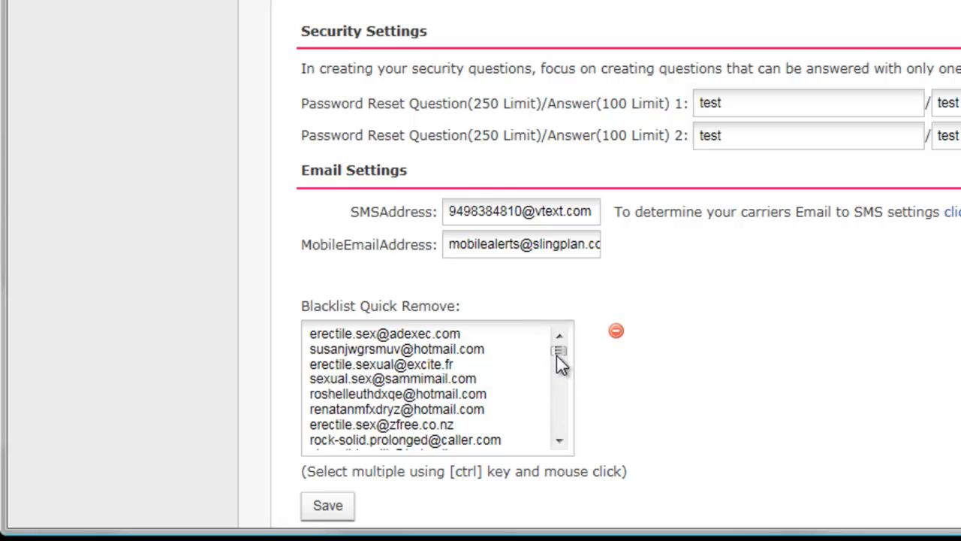
click(453, 364)
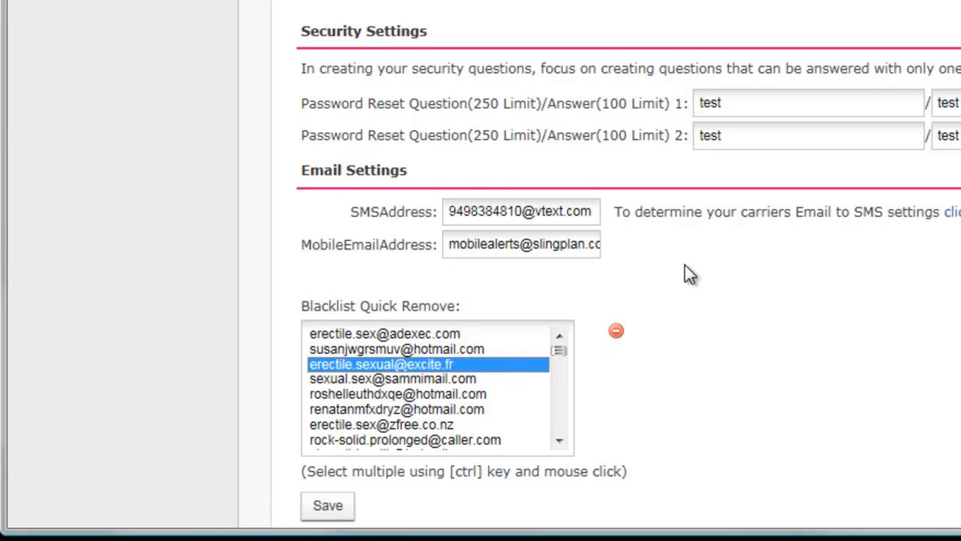
scroll(587, 356, down, 1)
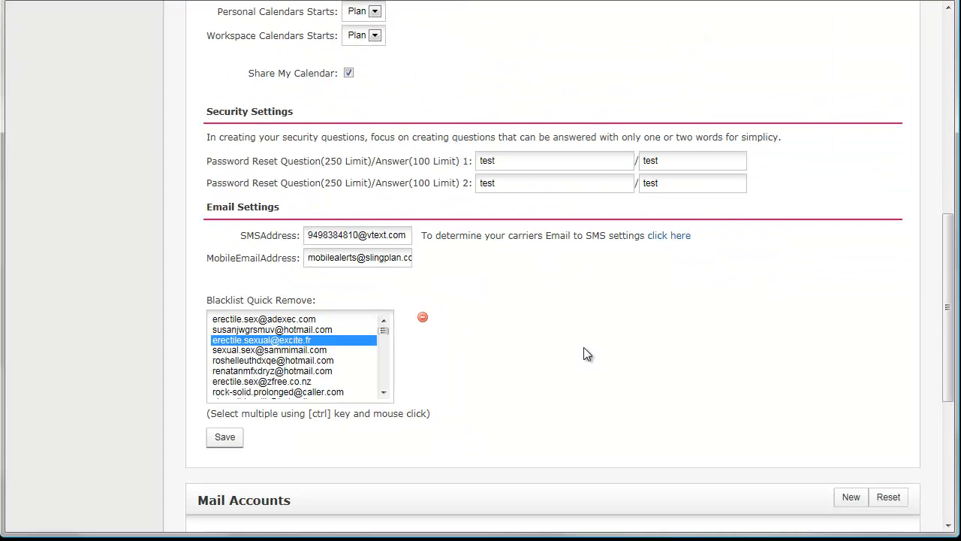
scroll(583, 345, up, 7)
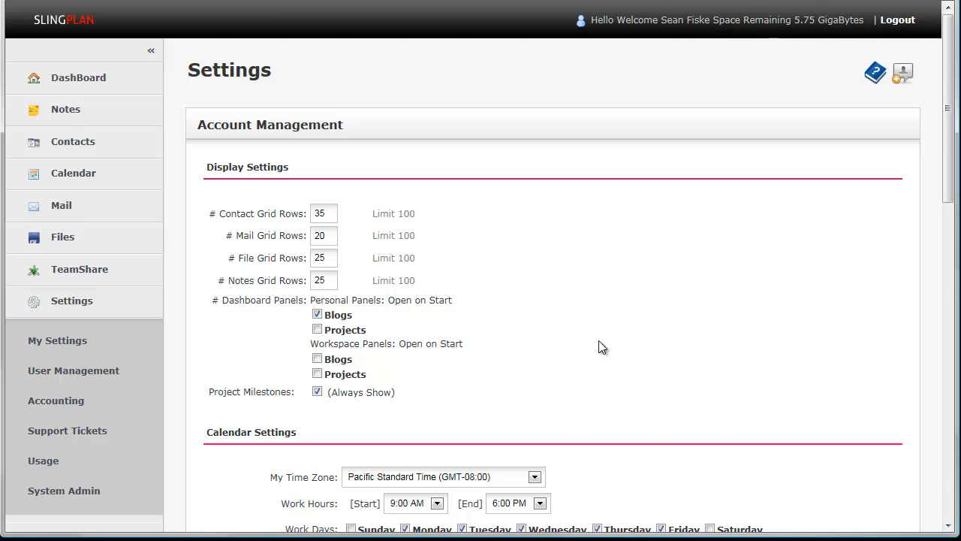
scroll(598, 342, down, 12)
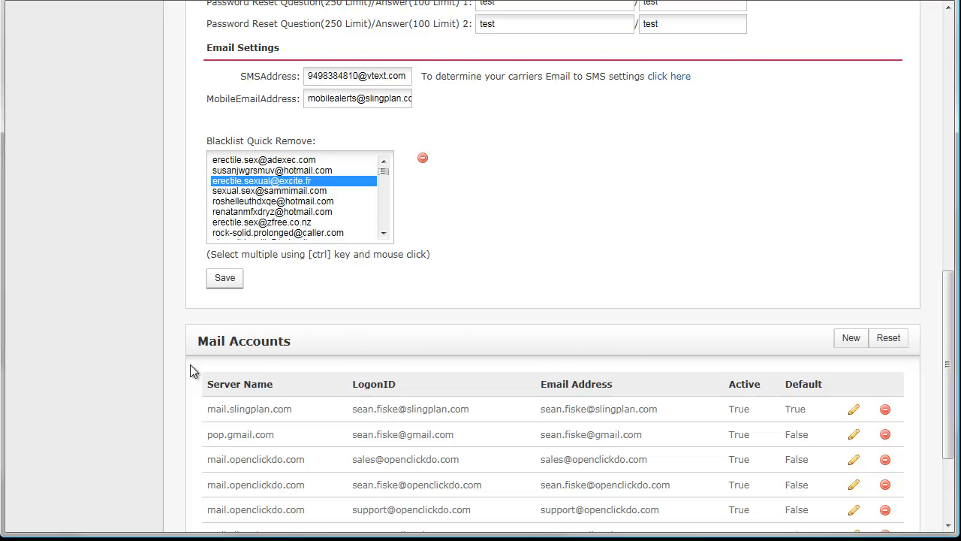
scroll(637, 278, up, 4)
scroll(639, 281, up, 4)
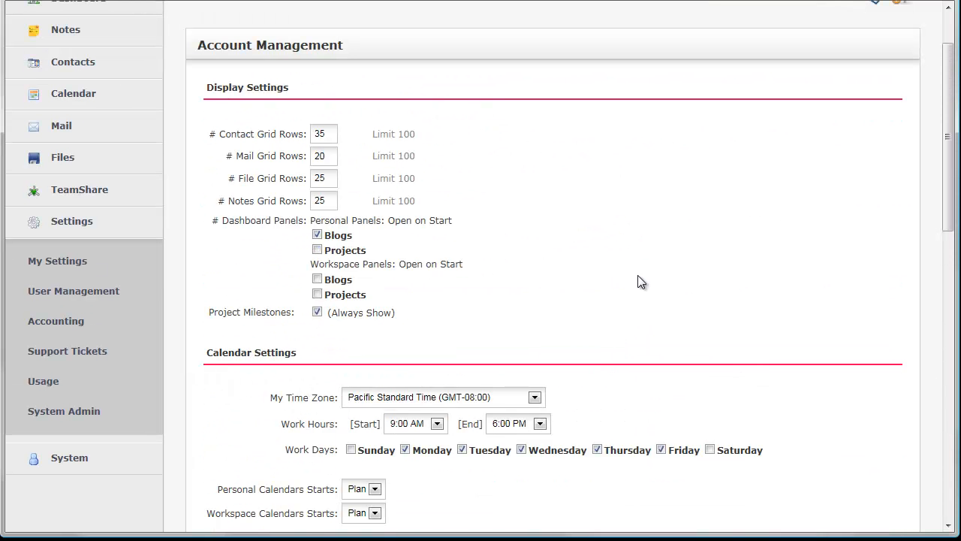